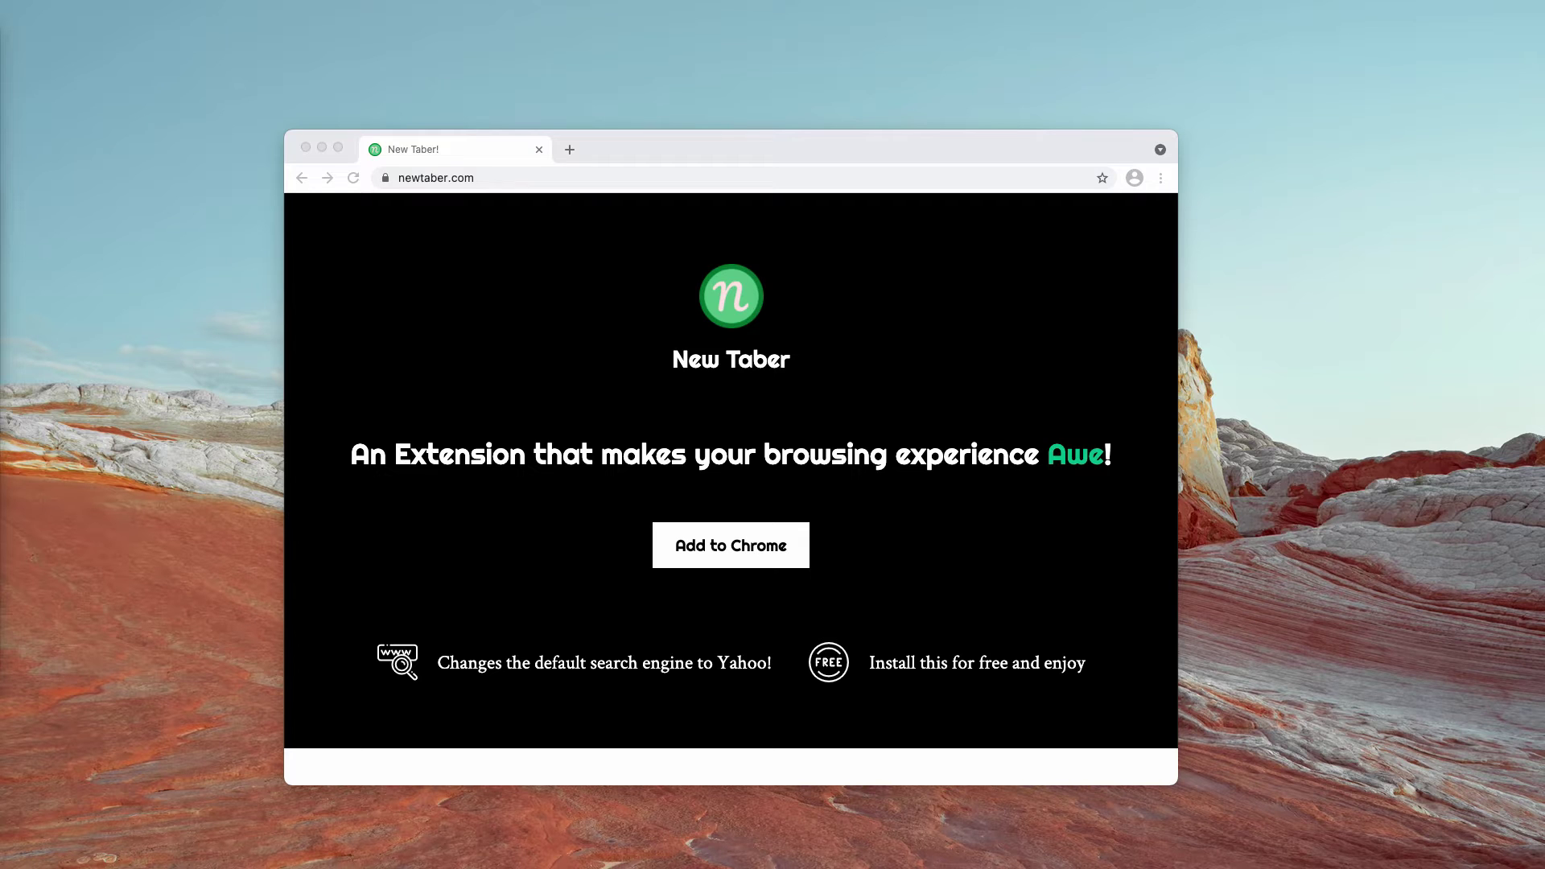
# Add the NewTaber extension to Chrome from newtaber.com via its Web Store listing
pyautogui.moveTo(819, 145); pyautogui.dragTo(820, 151)
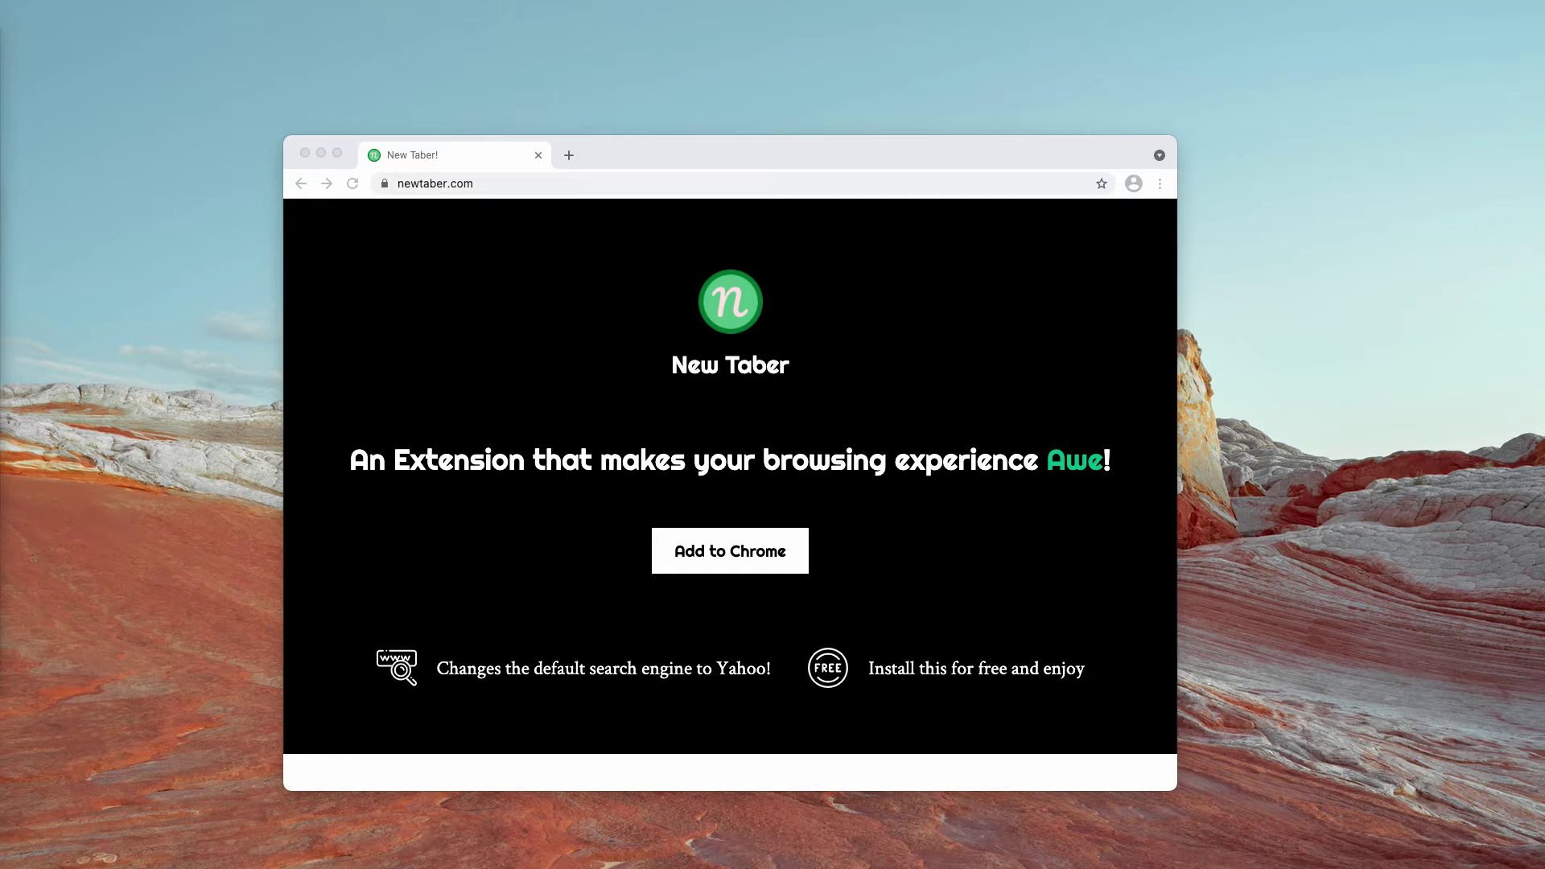
pyautogui.click(752, 560)
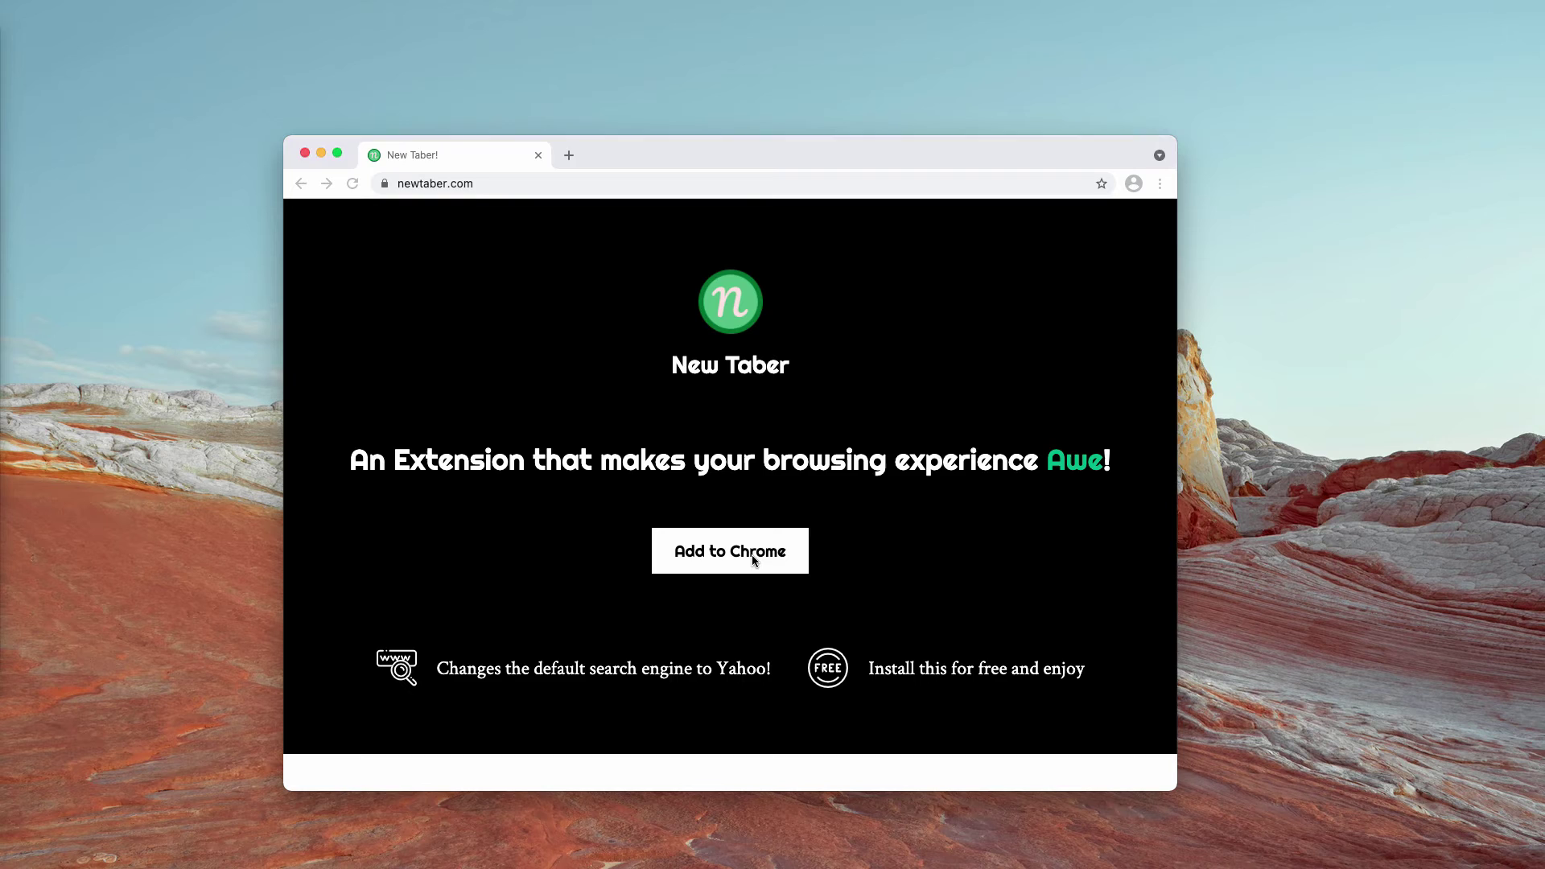
pyautogui.click(752, 559)
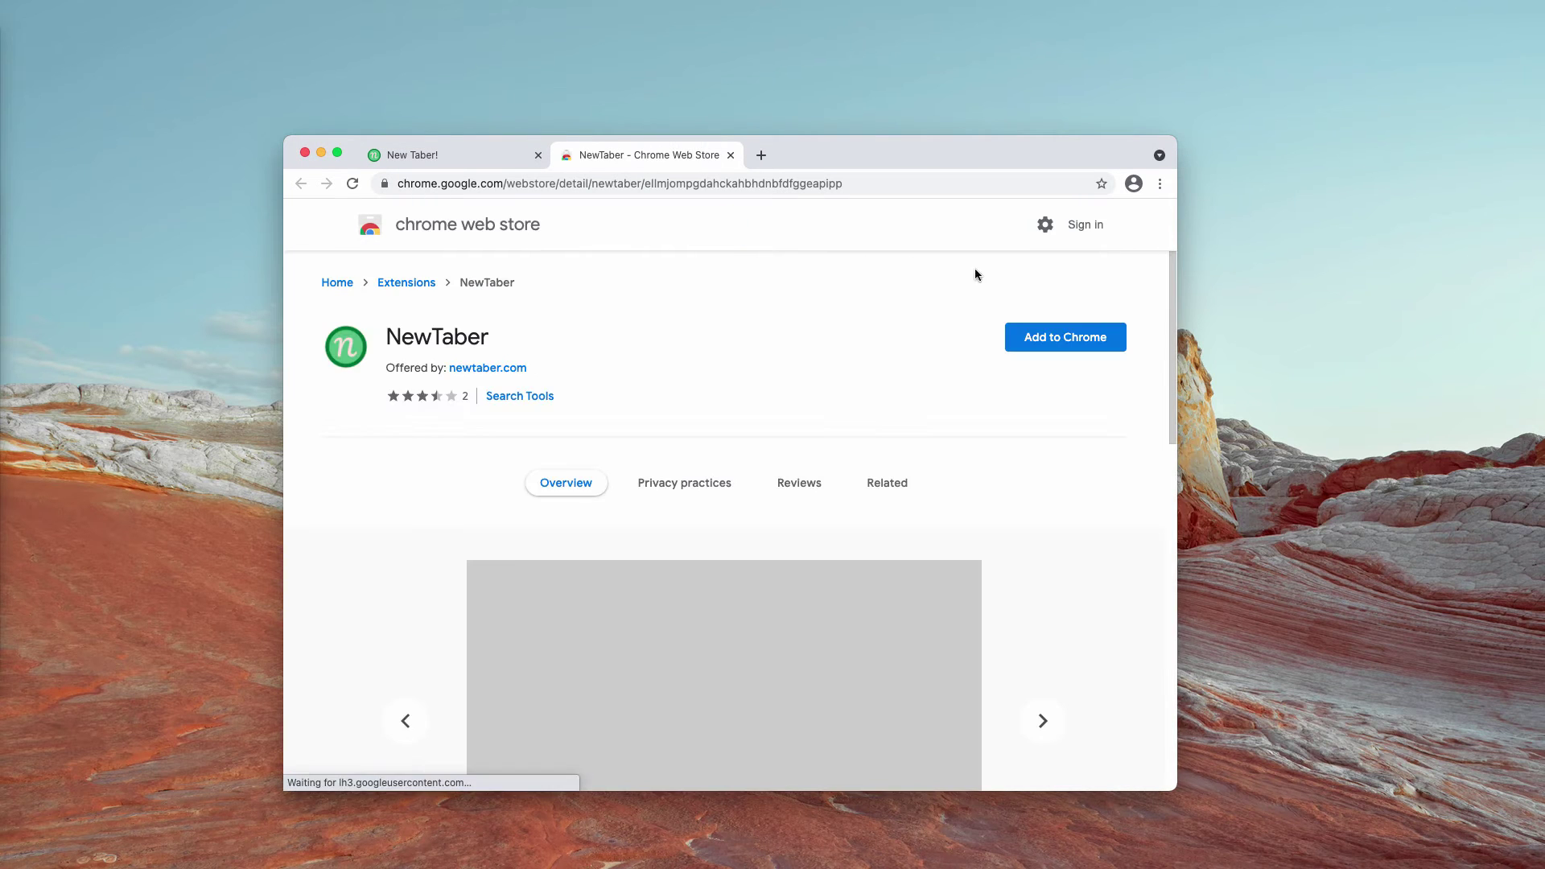
pyautogui.click(1091, 338)
pyautogui.click(852, 510)
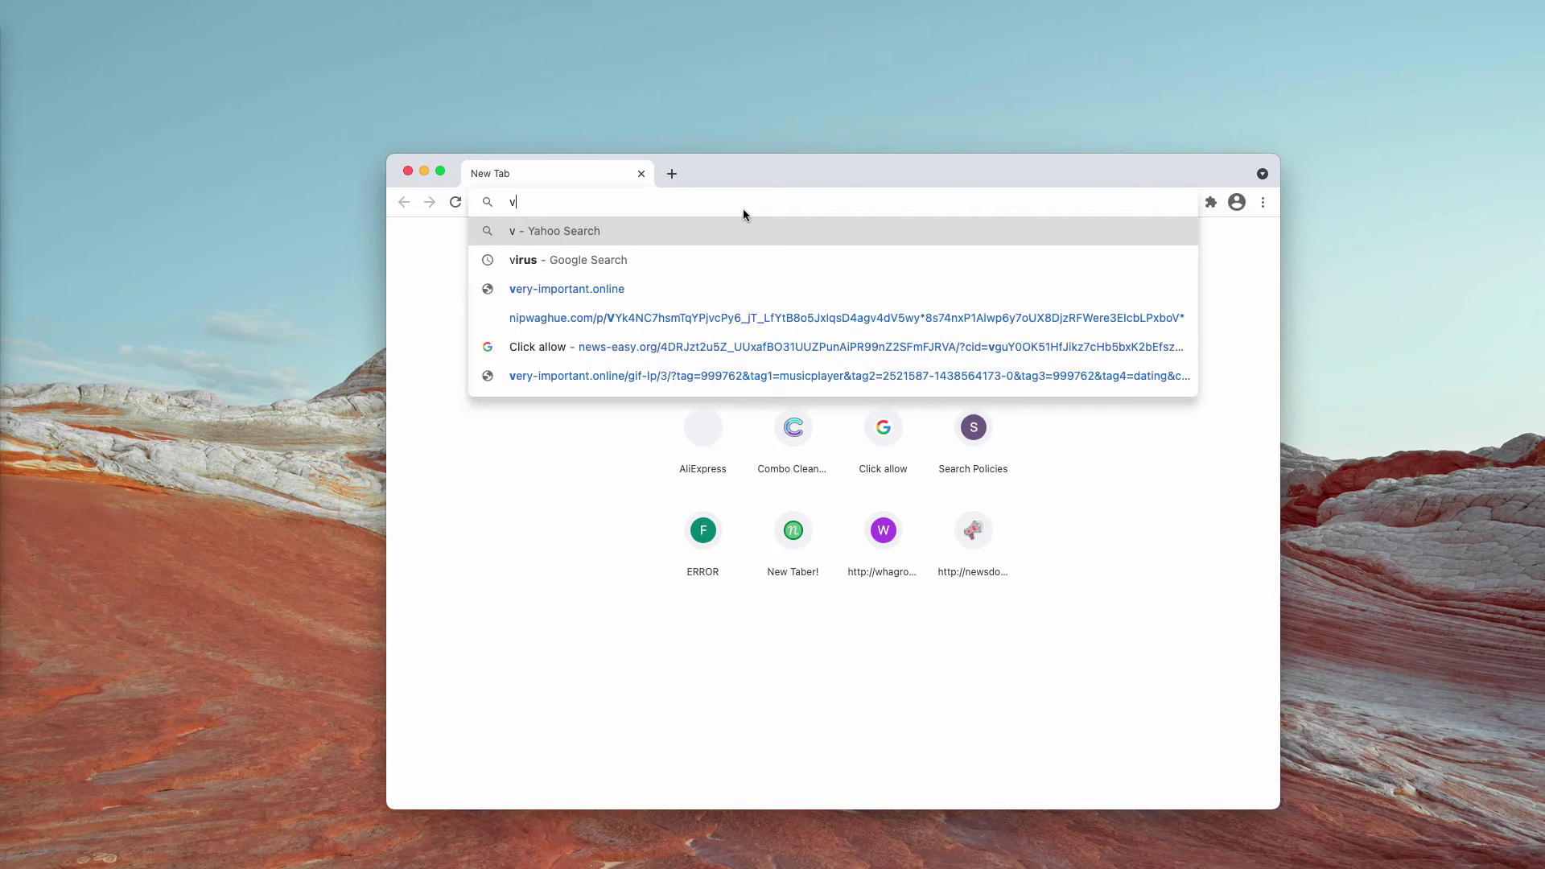
# Search for 'virus' and highlight yahoo.com in the address to show the hijacked search
pyautogui.press('Return')
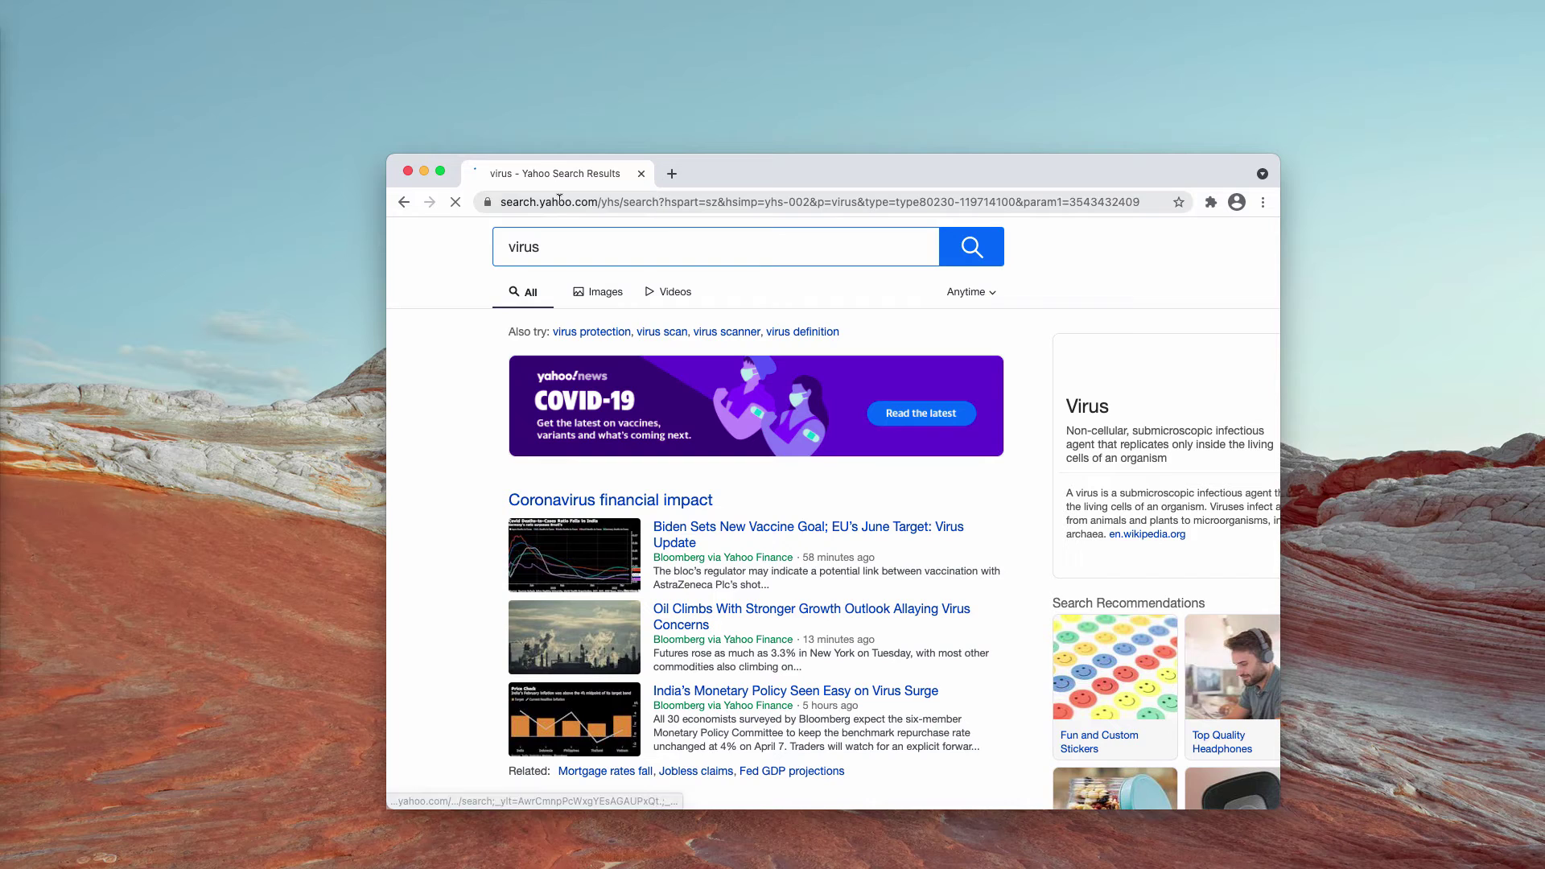
pyautogui.moveTo(599, 201); pyautogui.dragTo(516, 200)
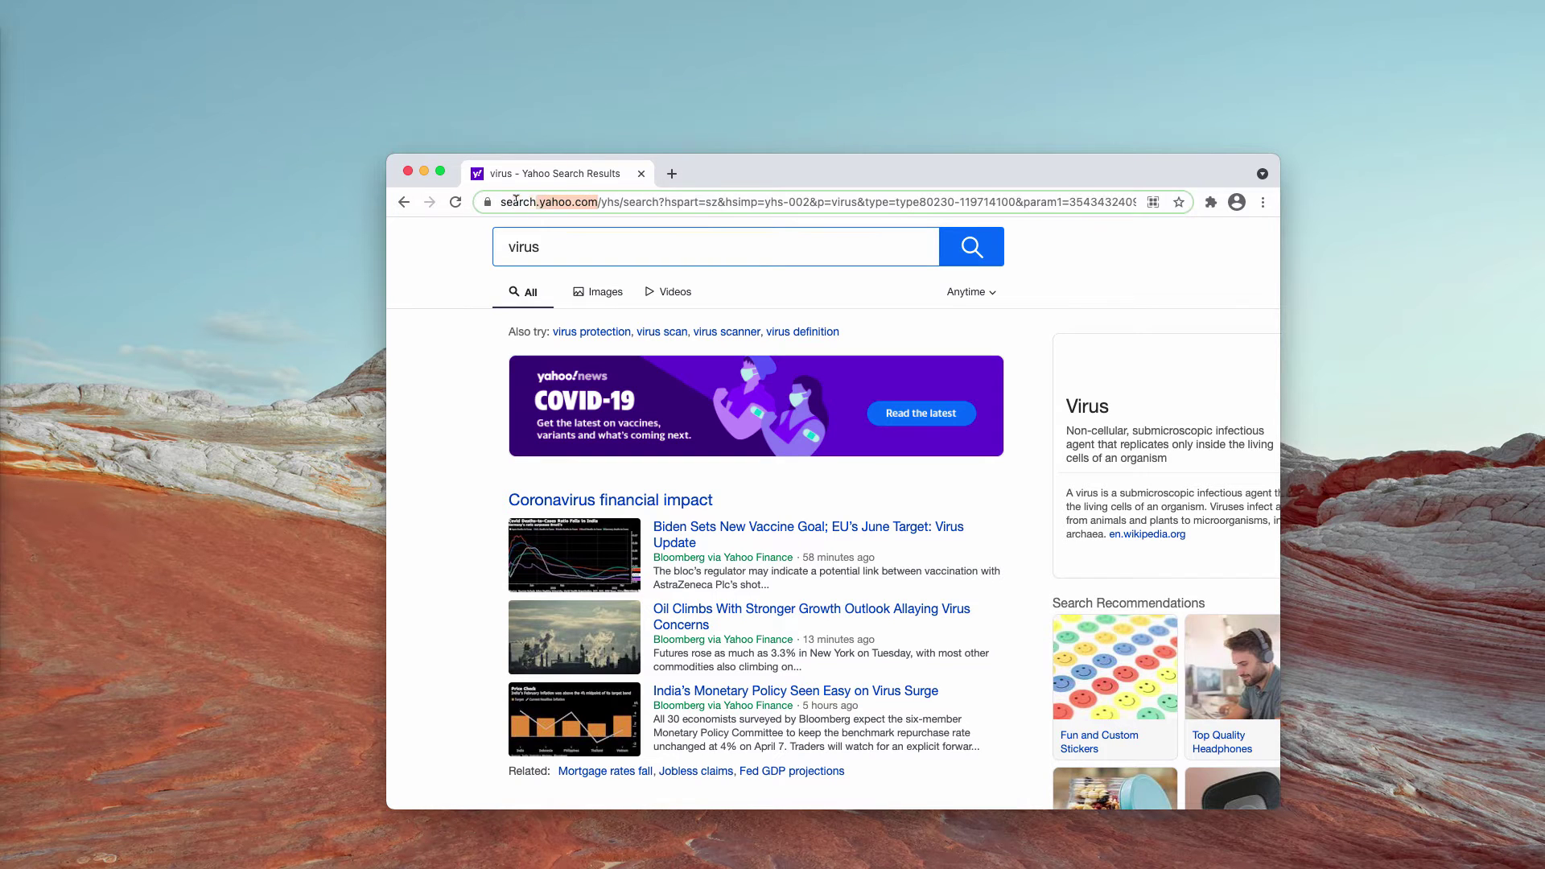
pyautogui.click(584, 201)
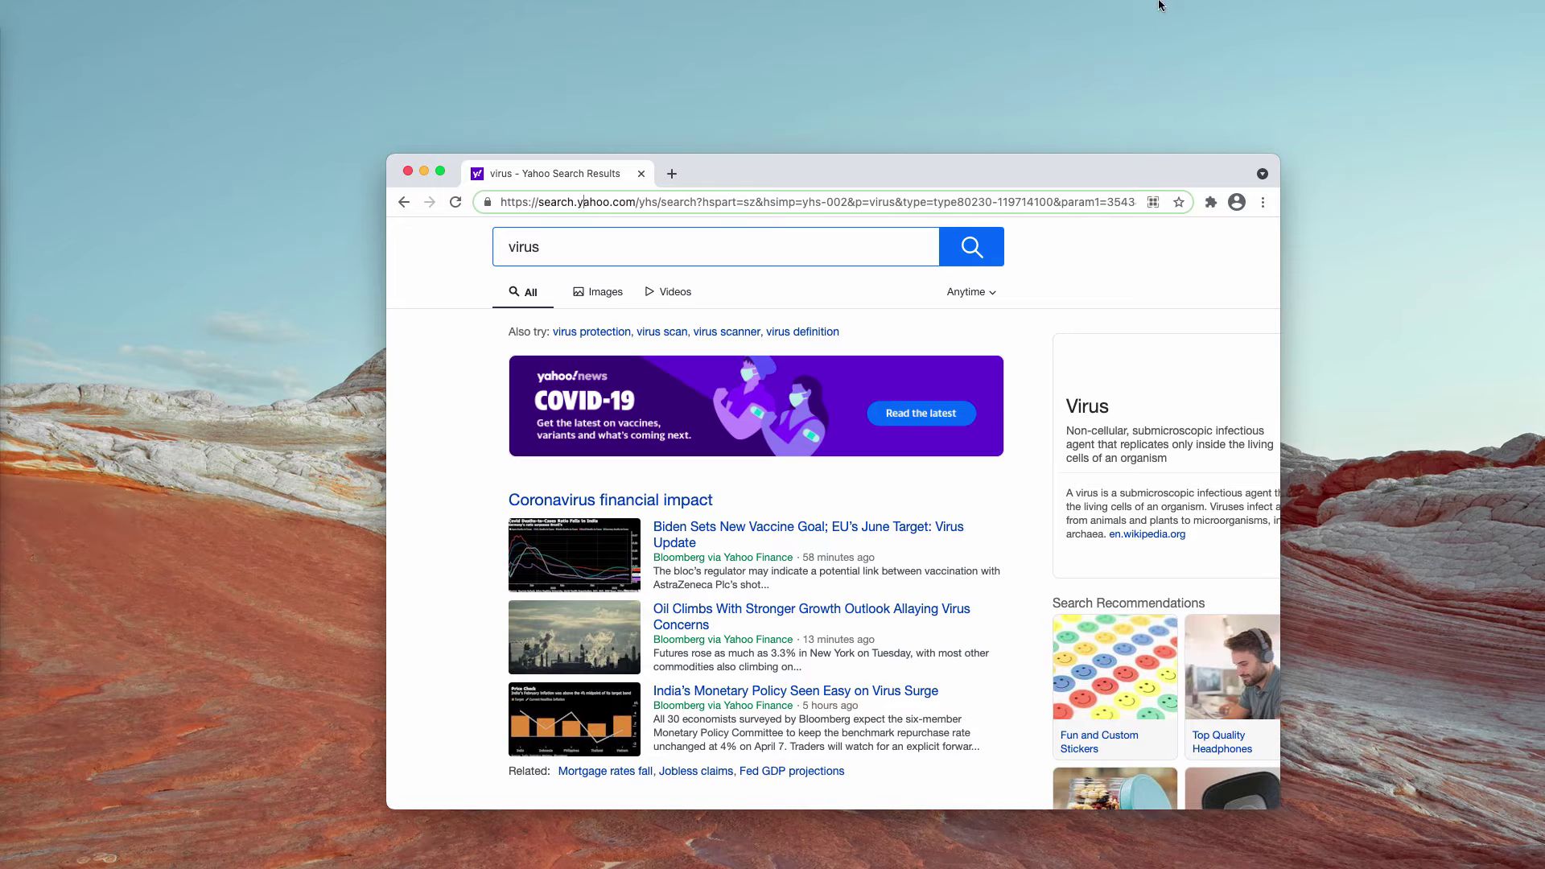
pyautogui.moveTo(1039, 173); pyautogui.dragTo(934, 160)
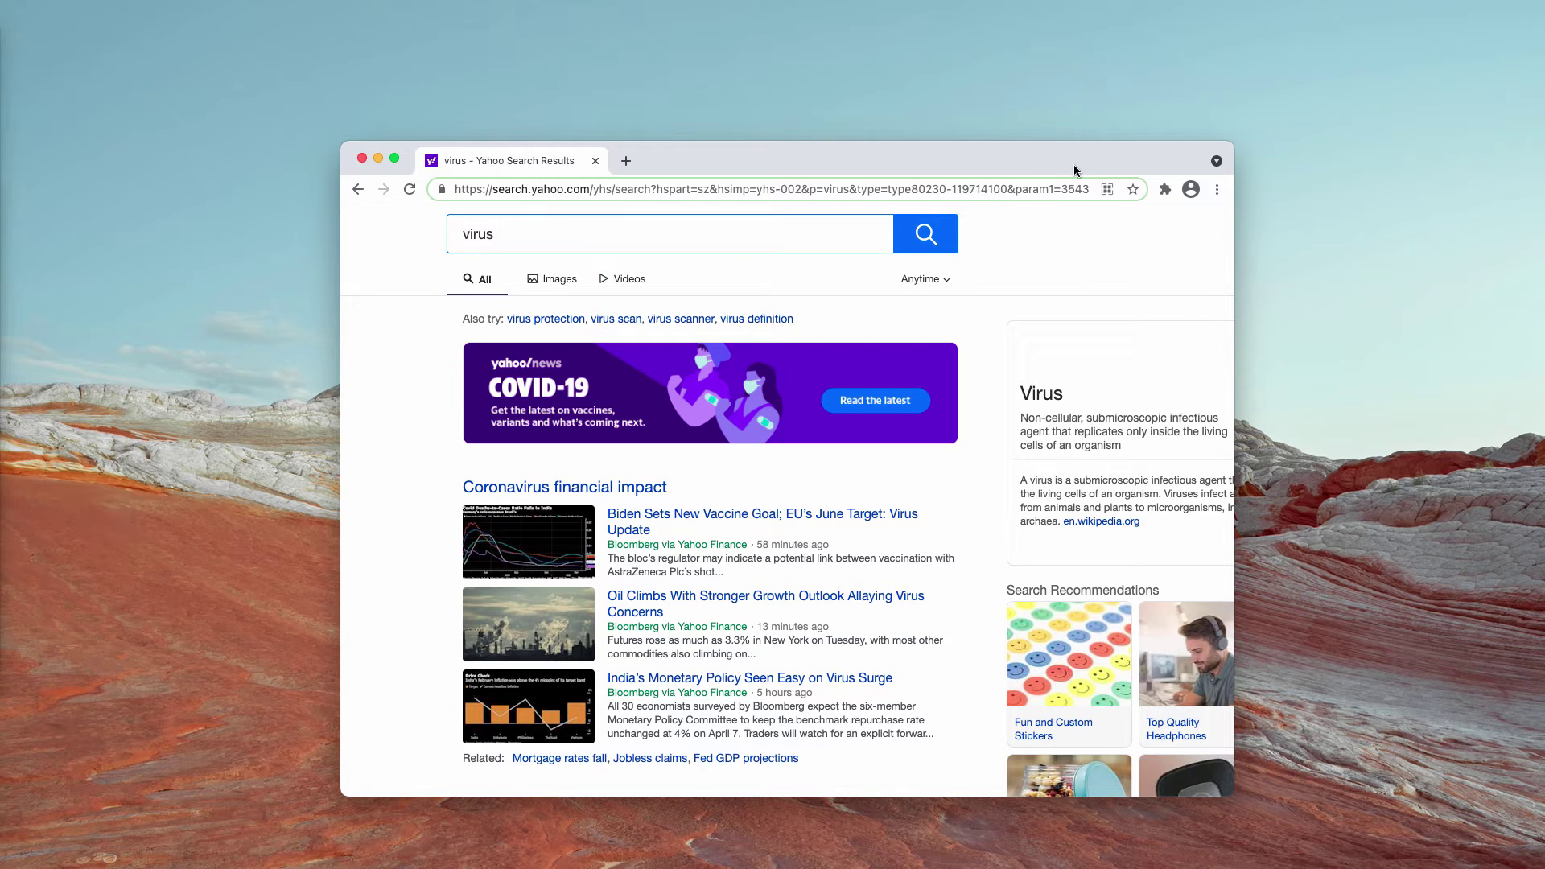
# Remove the NewTaber extension from Chrome's Extensions page and confirm the removal
pyautogui.click(1216, 189)
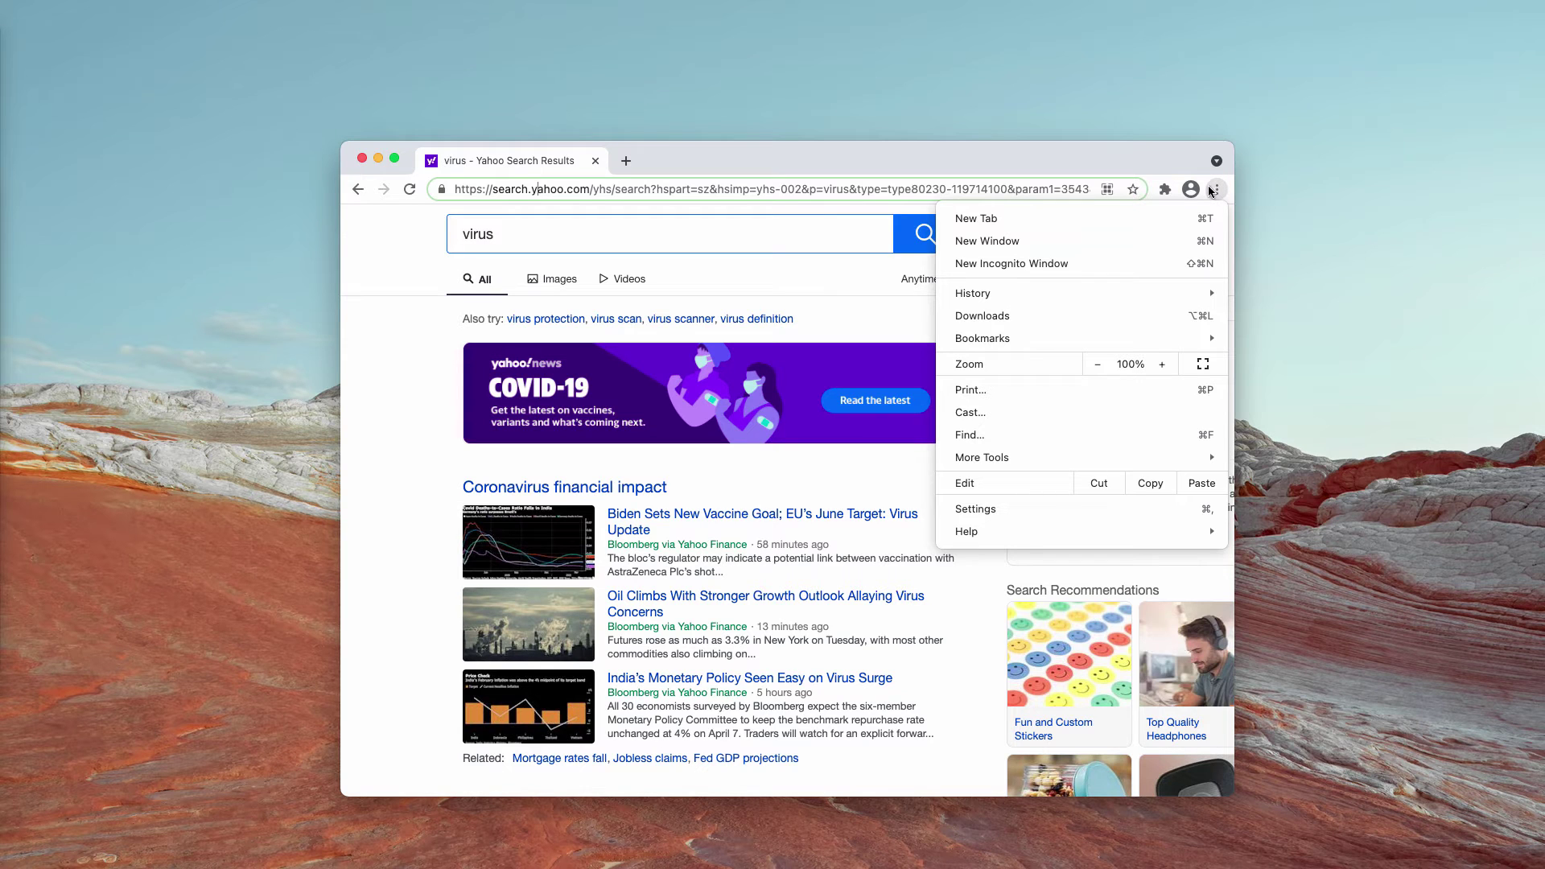
pyautogui.moveTo(1012, 459)
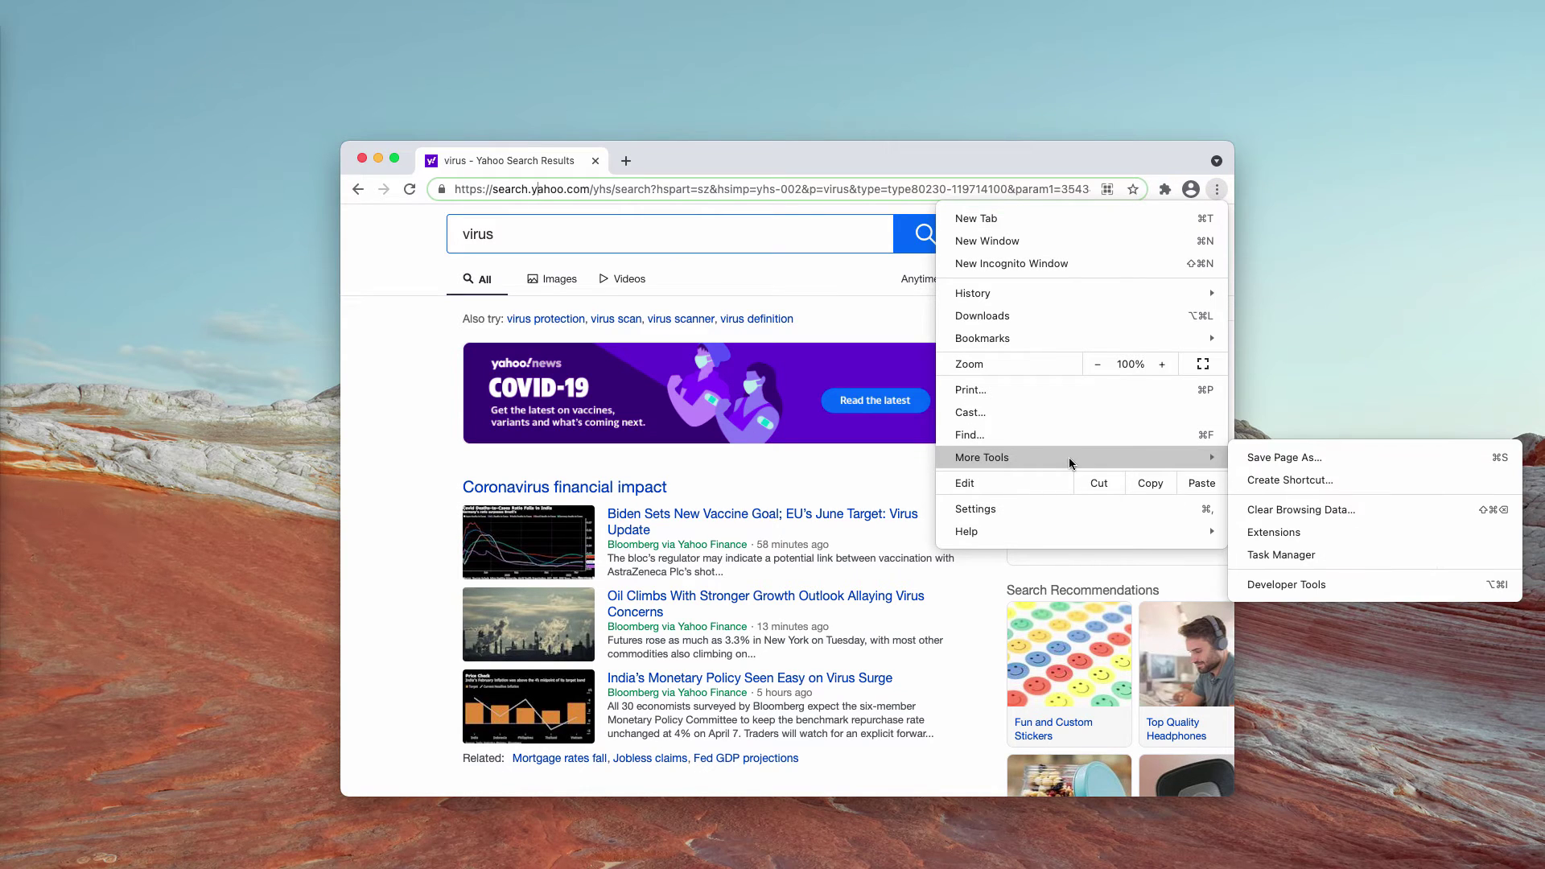
pyautogui.click(901, 486)
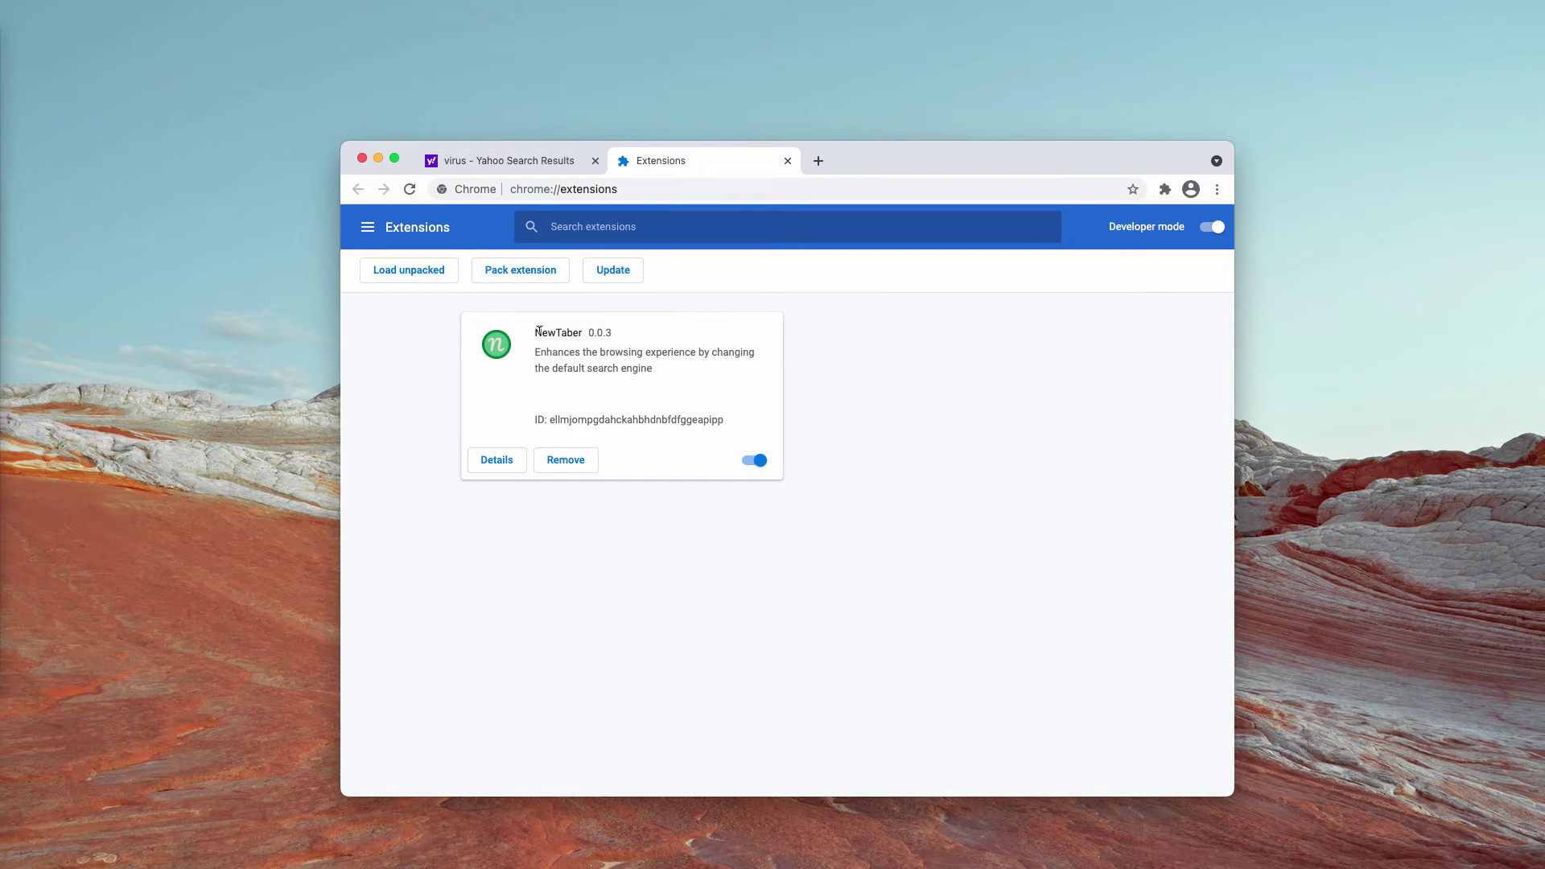
pyautogui.moveTo(535, 331); pyautogui.dragTo(585, 335)
pyautogui.click(602, 348)
pyautogui.click(538, 461)
pyautogui.click(917, 509)
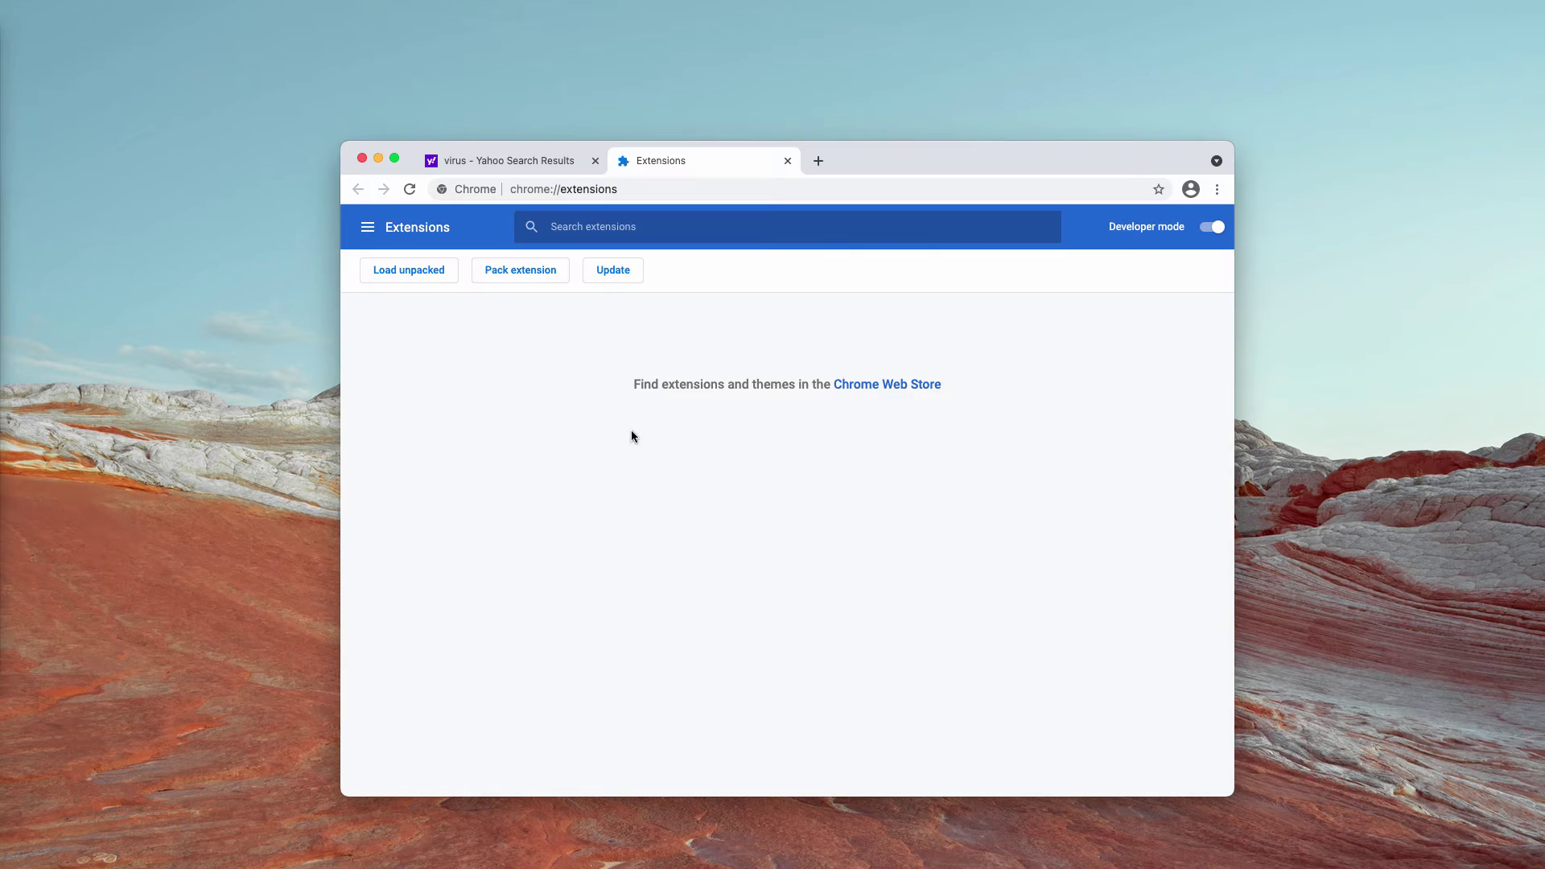
# Go to combocleaner.com and close the Yahoo search results tab
pyautogui.click(628, 178)
pyautogui.write('combocleaner.com')
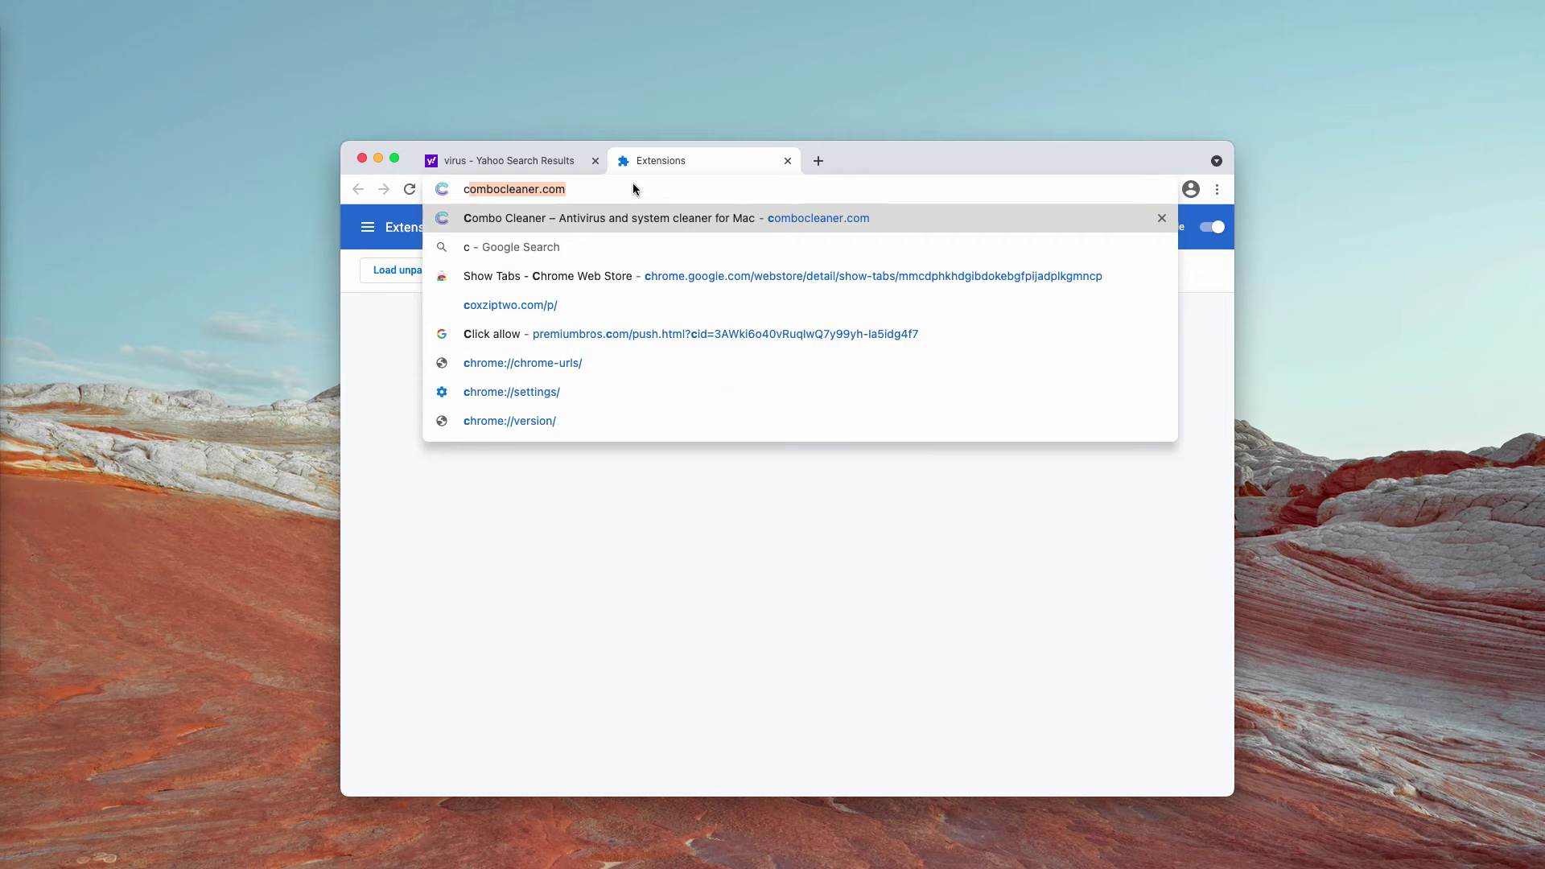
pyautogui.press('Return')
pyautogui.click(596, 160)
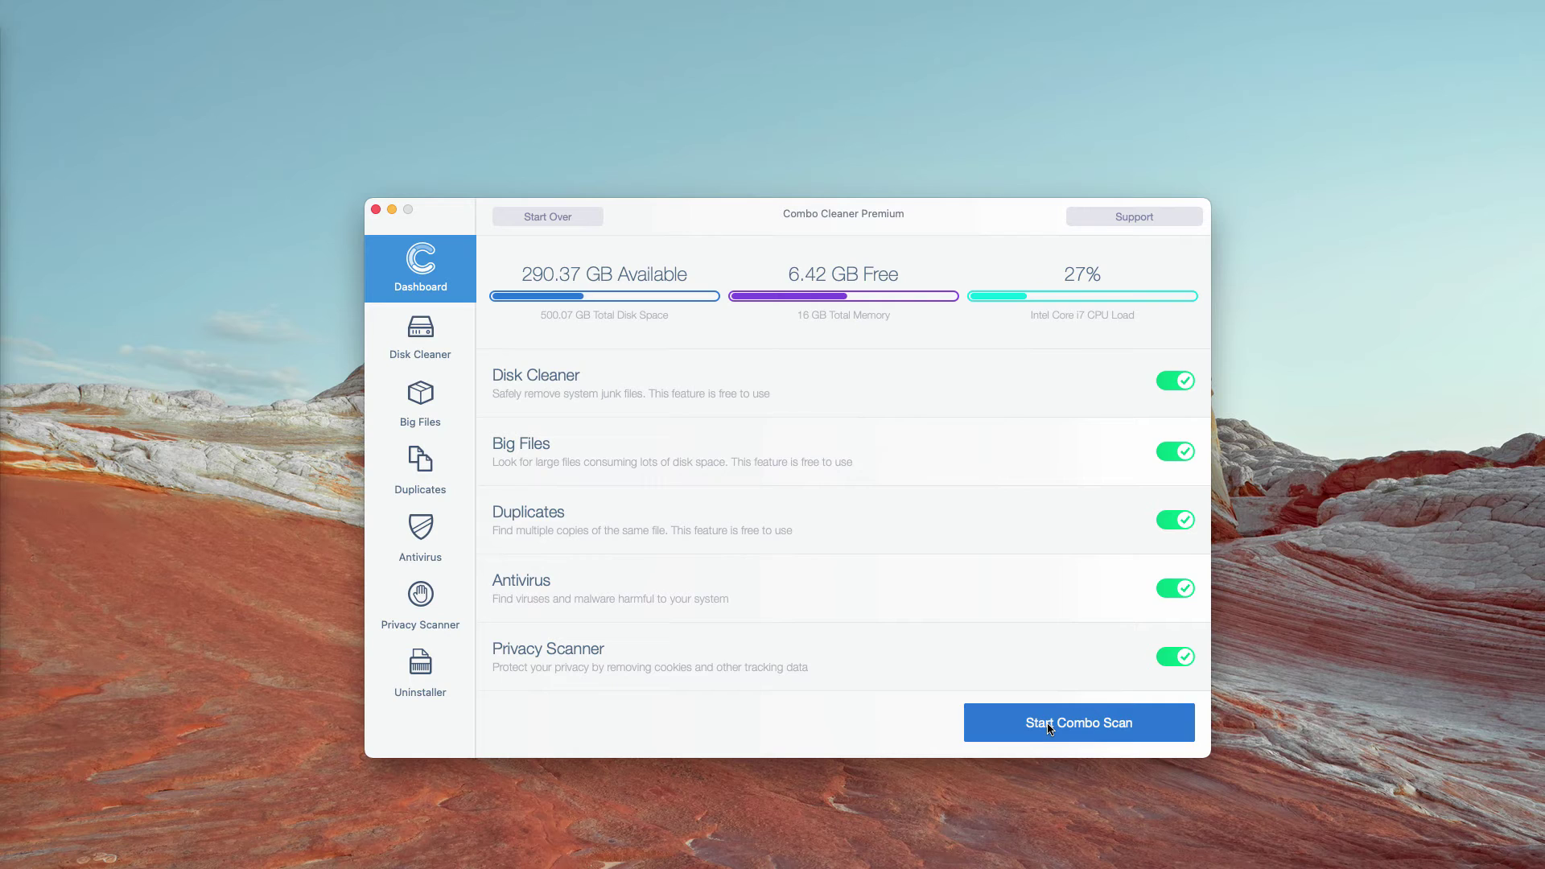
# Start the Combo Scan from the Combo Cleaner Dashboard and let it finish
pyautogui.click(1049, 729)
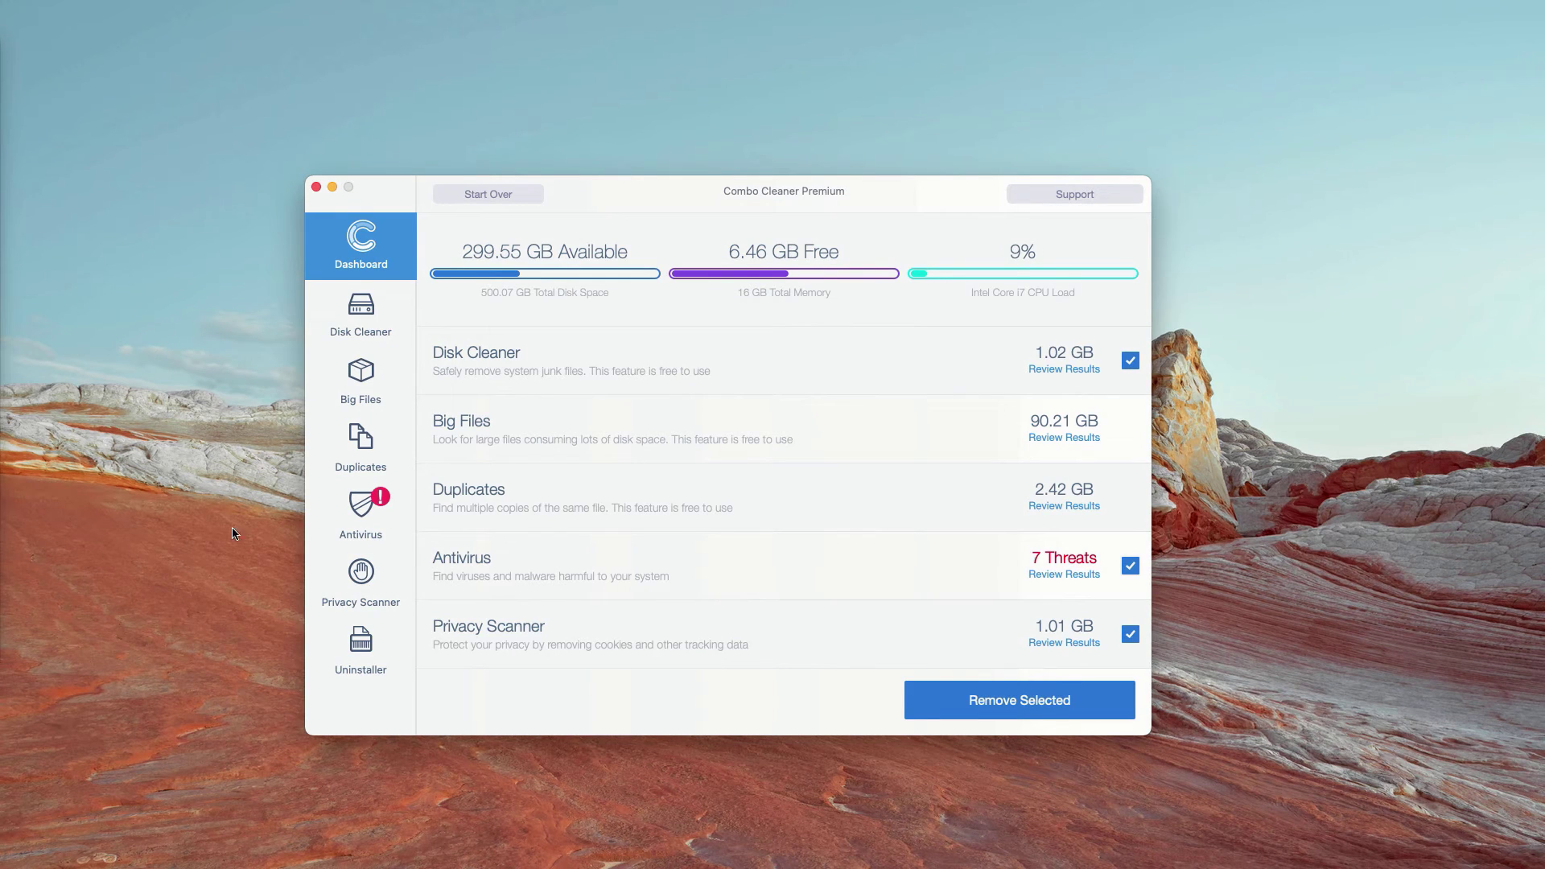
pyautogui.moveTo(756, 198); pyautogui.dragTo(733, 199)
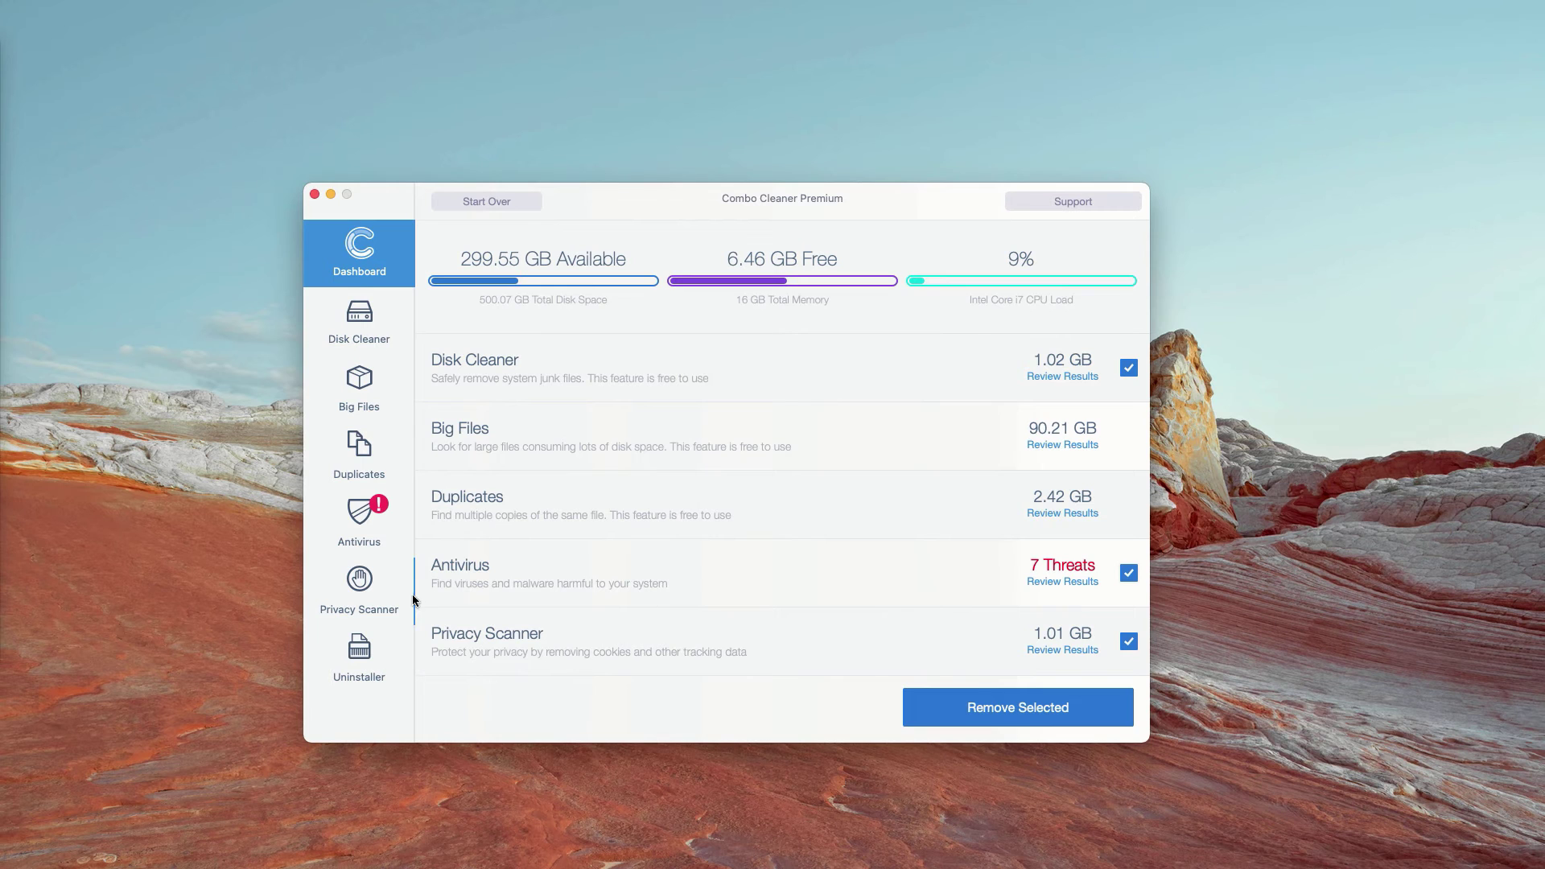
# Open the Antivirus review results listing the 7 infected adware files in Downloads
pyautogui.click(359, 525)
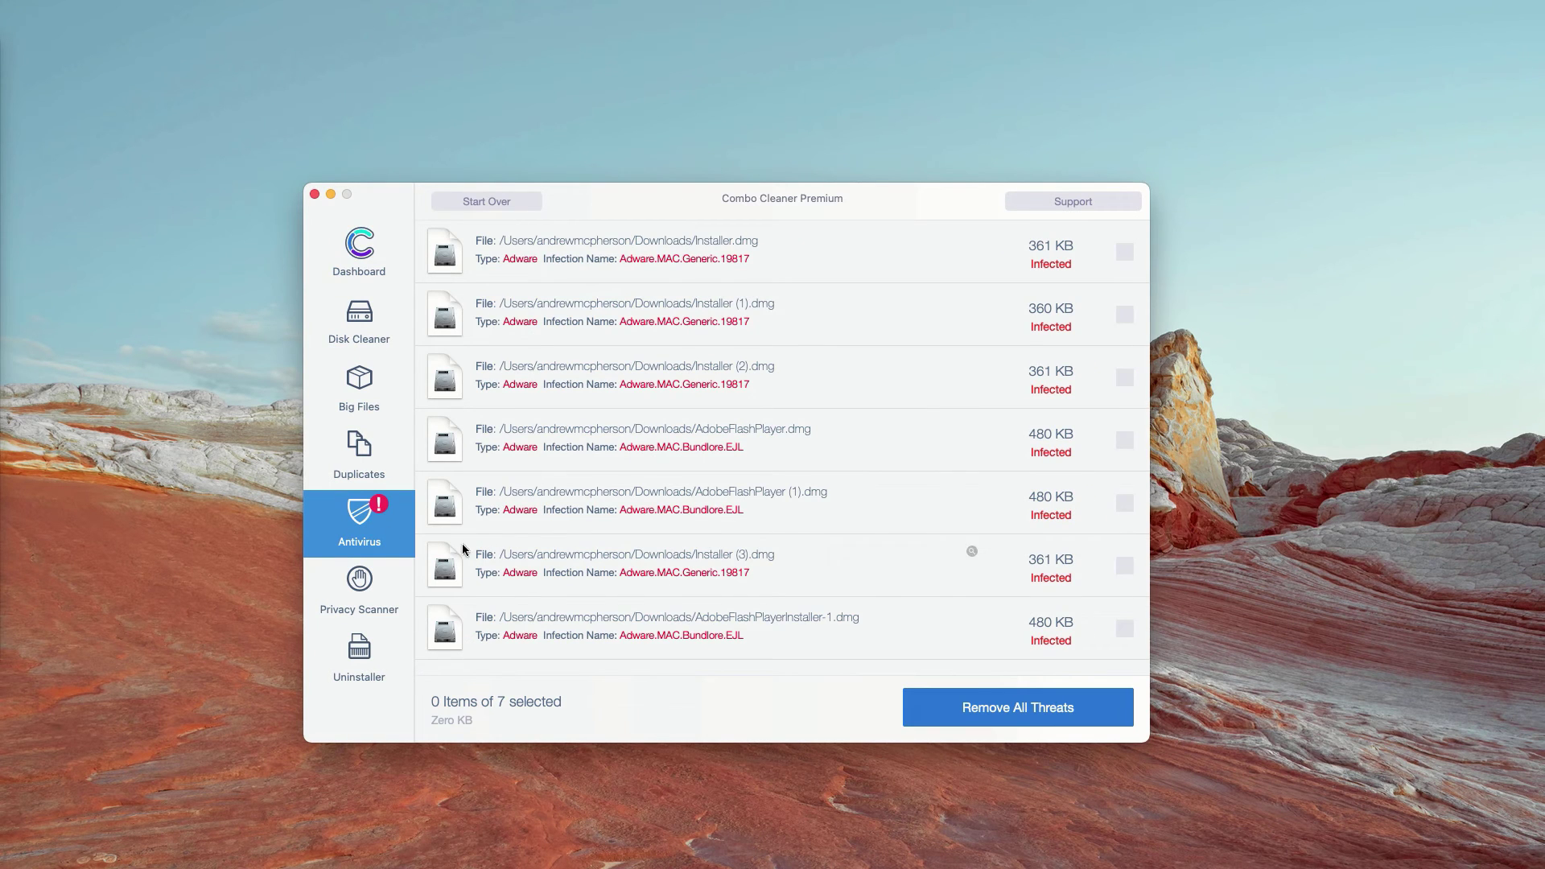
pyautogui.click(354, 259)
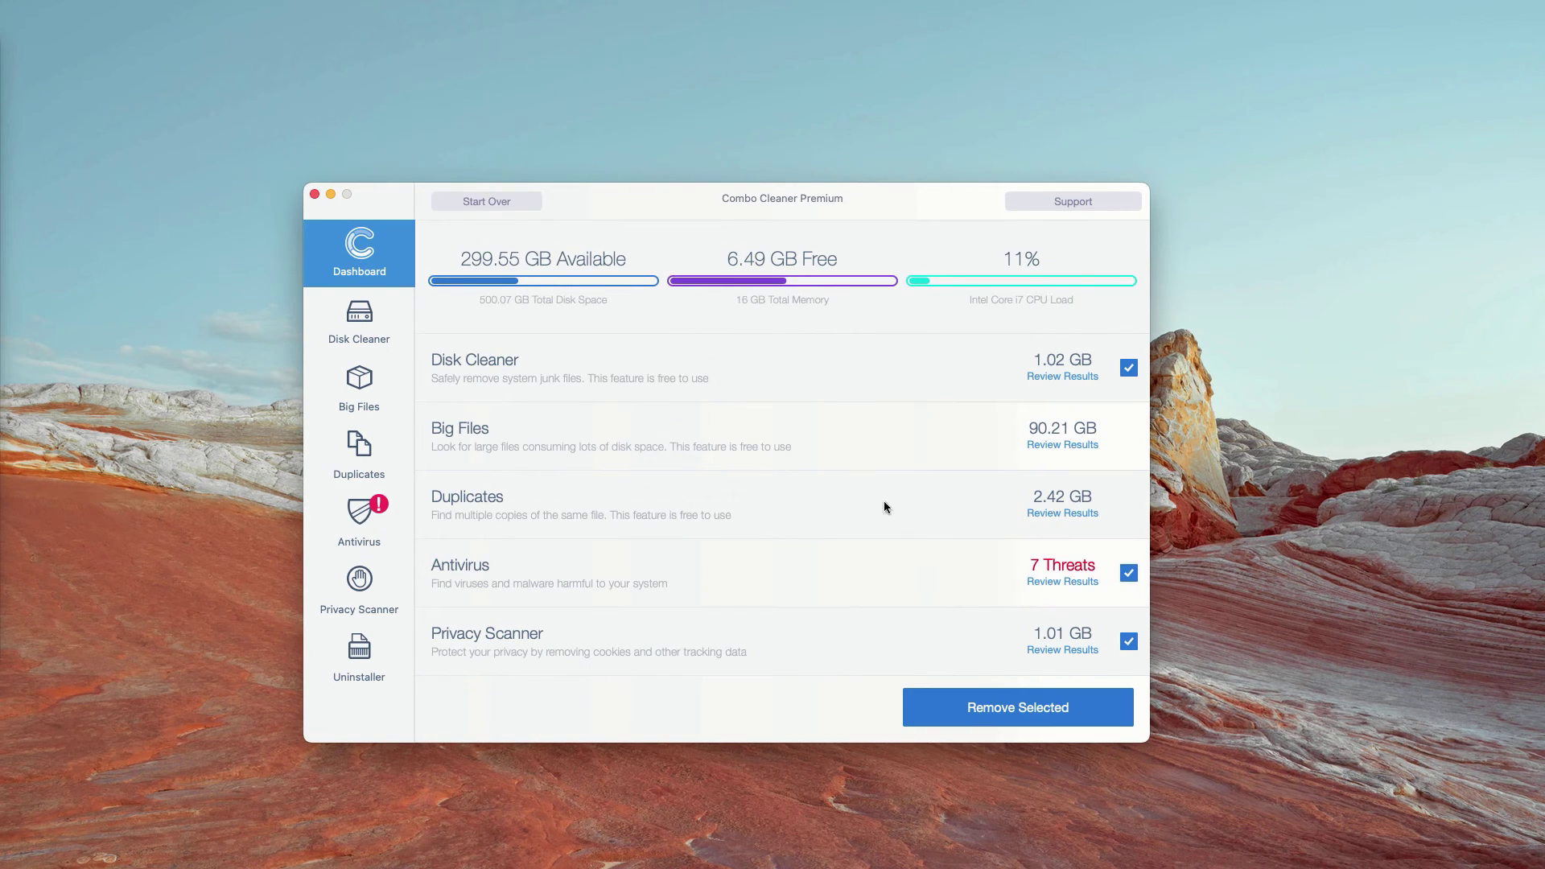
pyautogui.click(1069, 583)
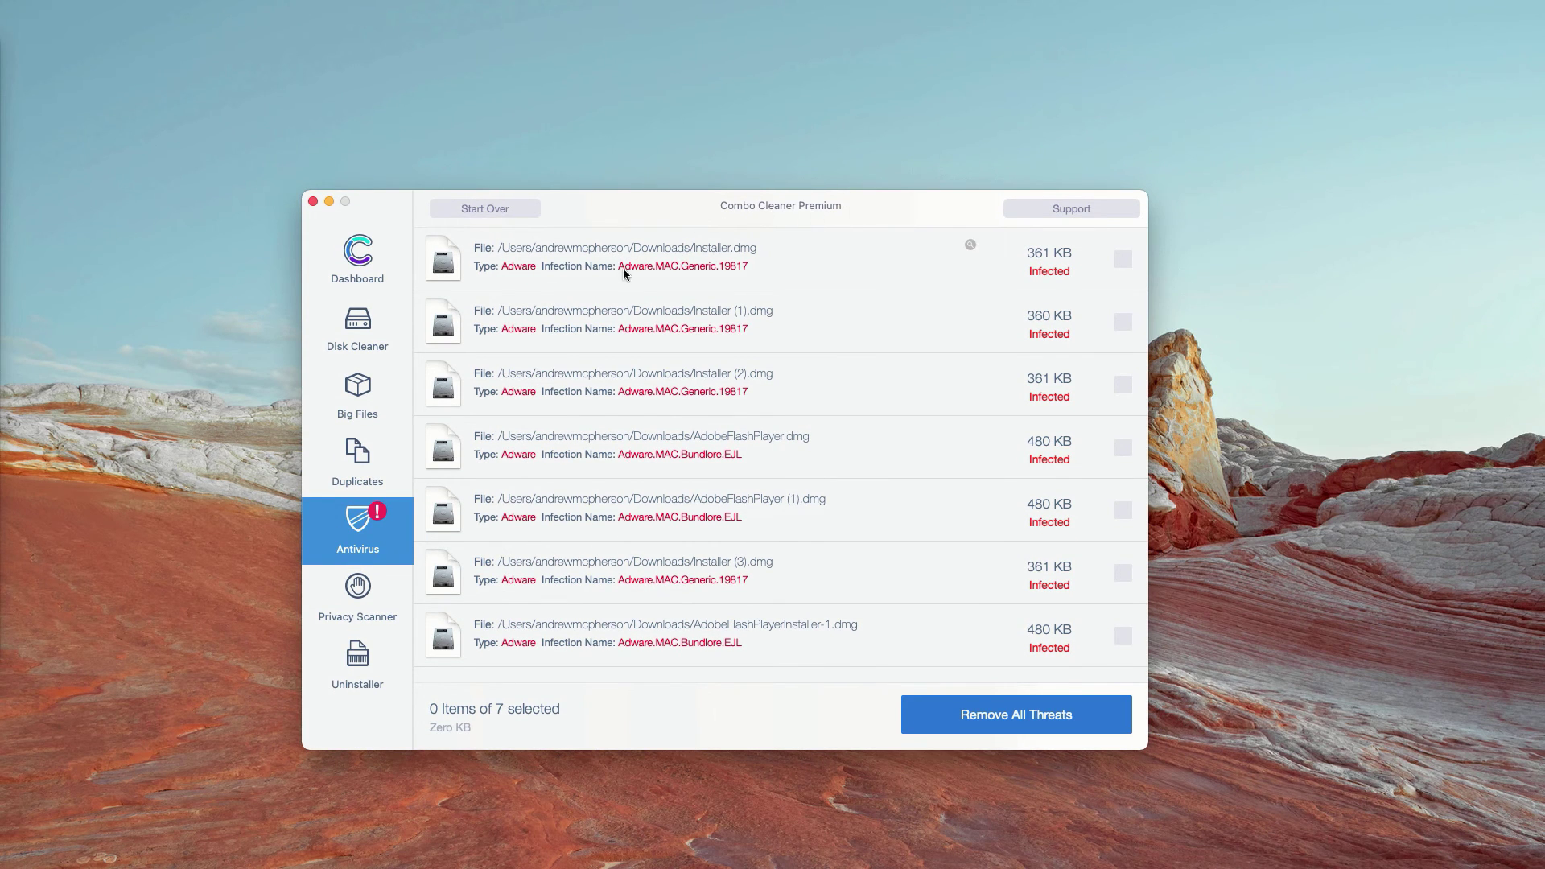
# Reveal Installer.dmg in Downloads, move it to the Trash, and close Finder
pyautogui.click(969, 245)
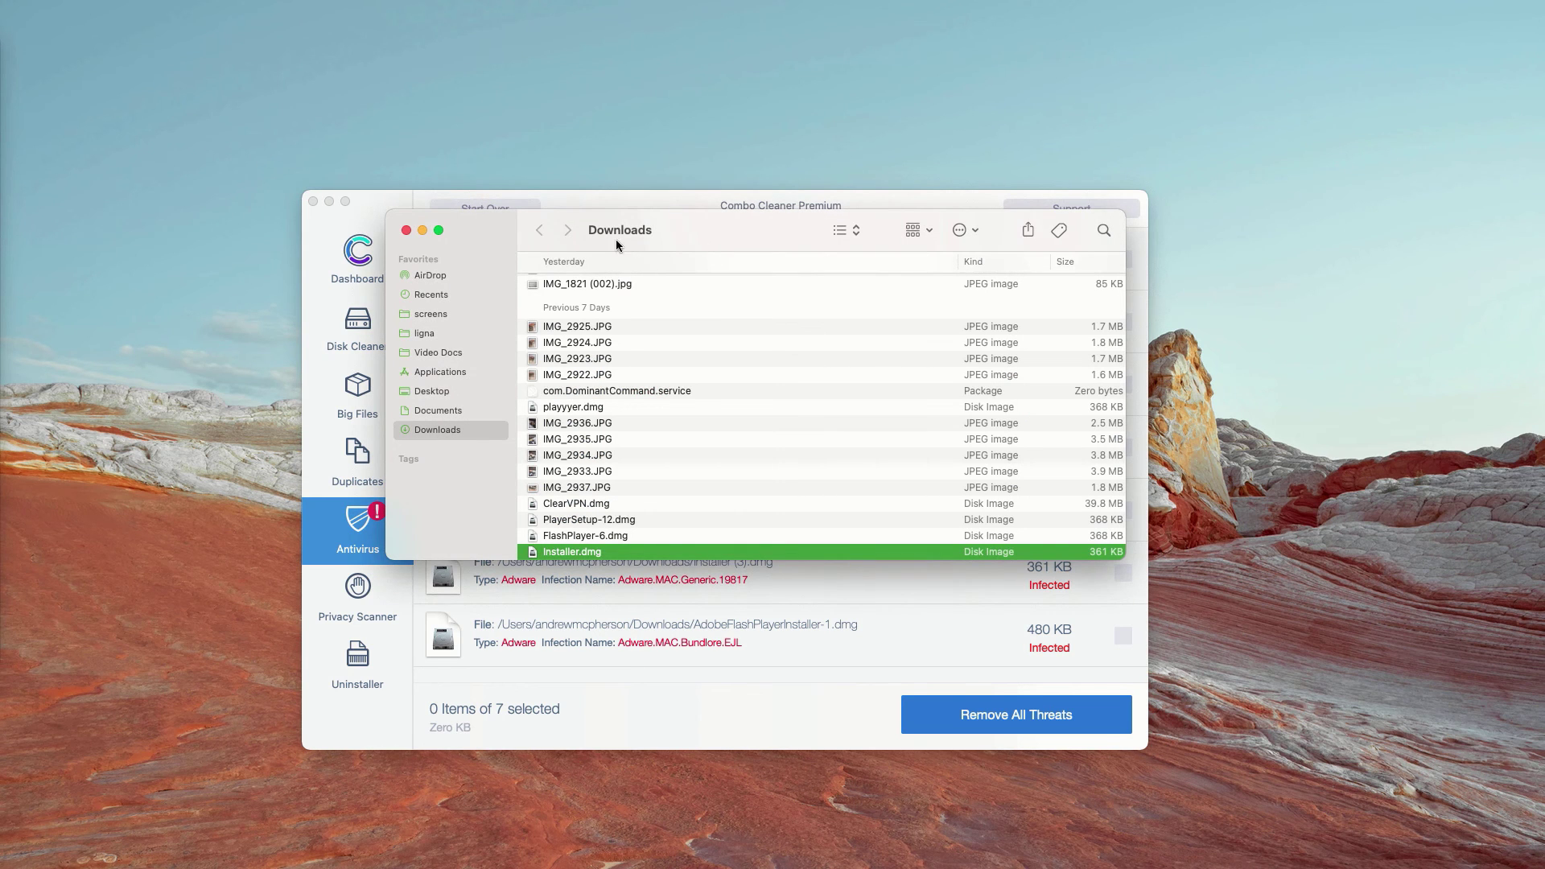
pyautogui.scroll(-2, 681, 531)
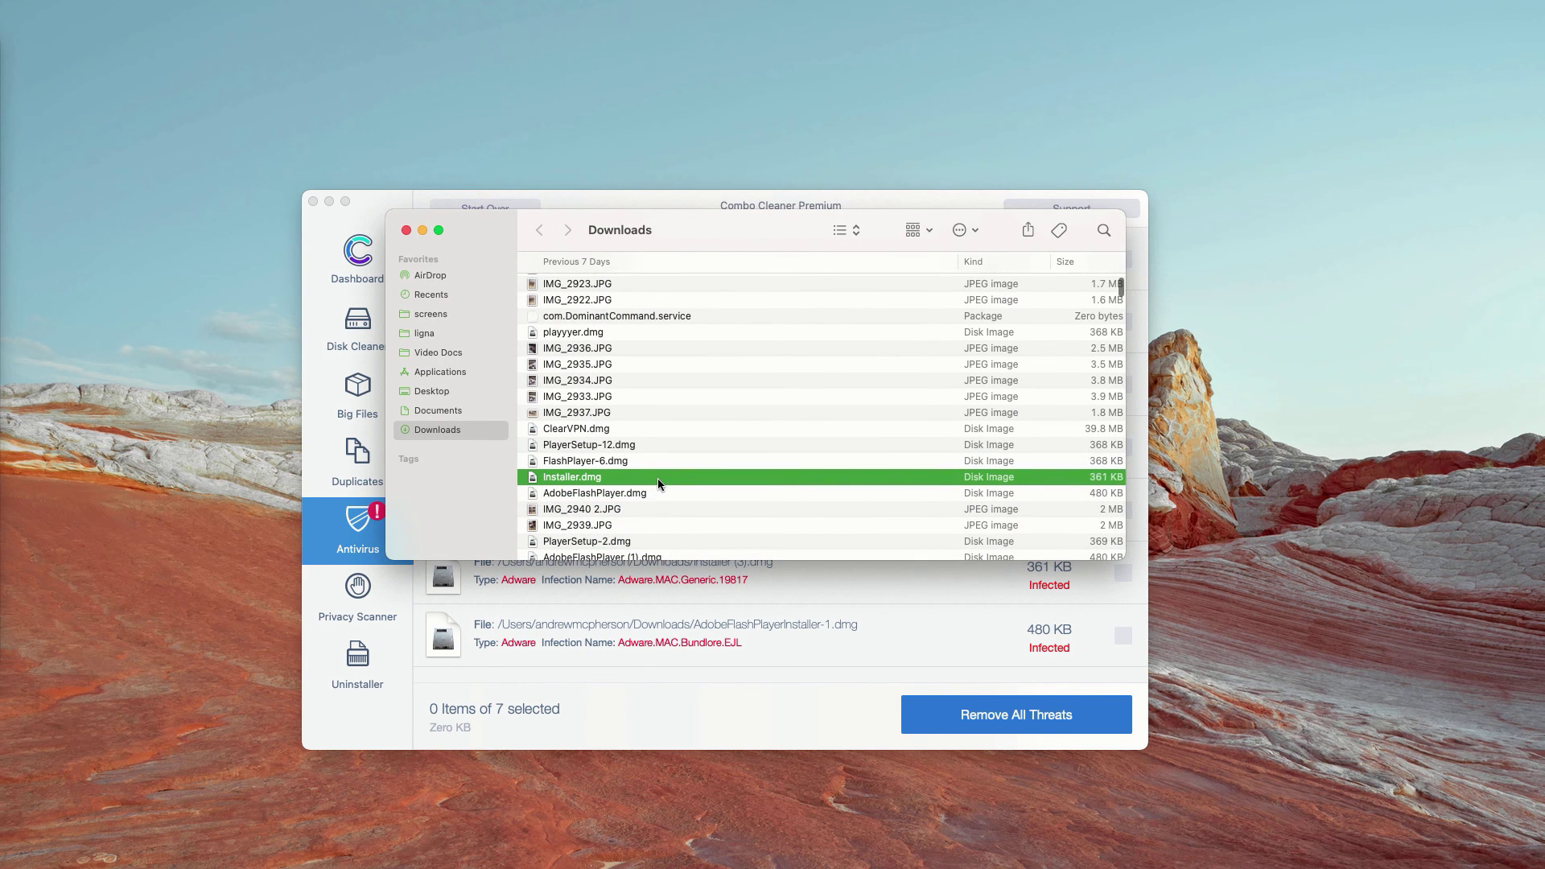
pyautogui.rightClick(615, 481)
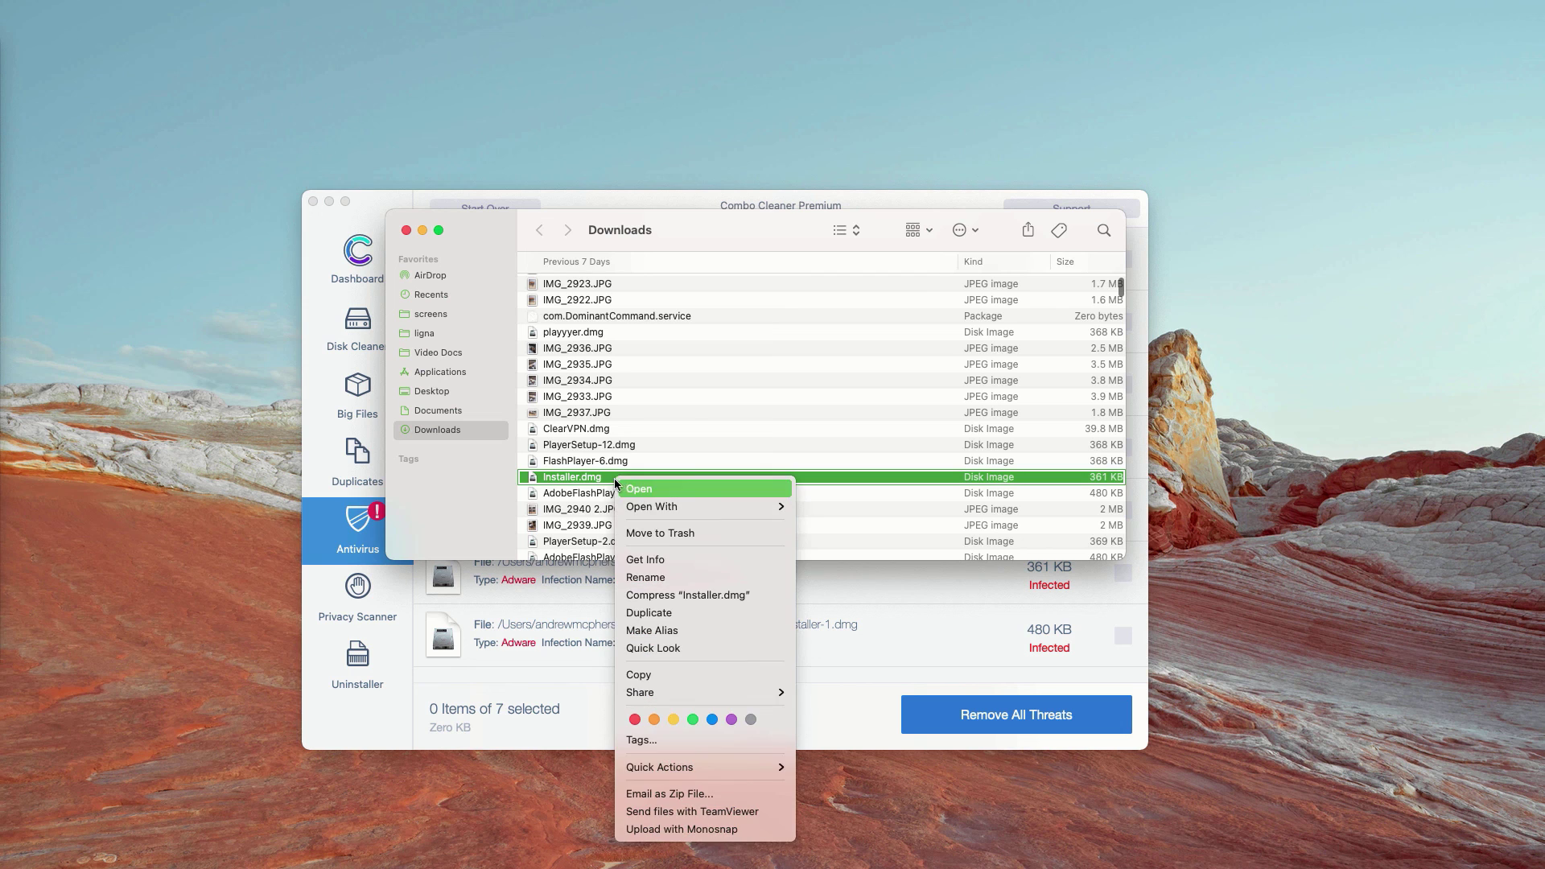
pyautogui.click(675, 533)
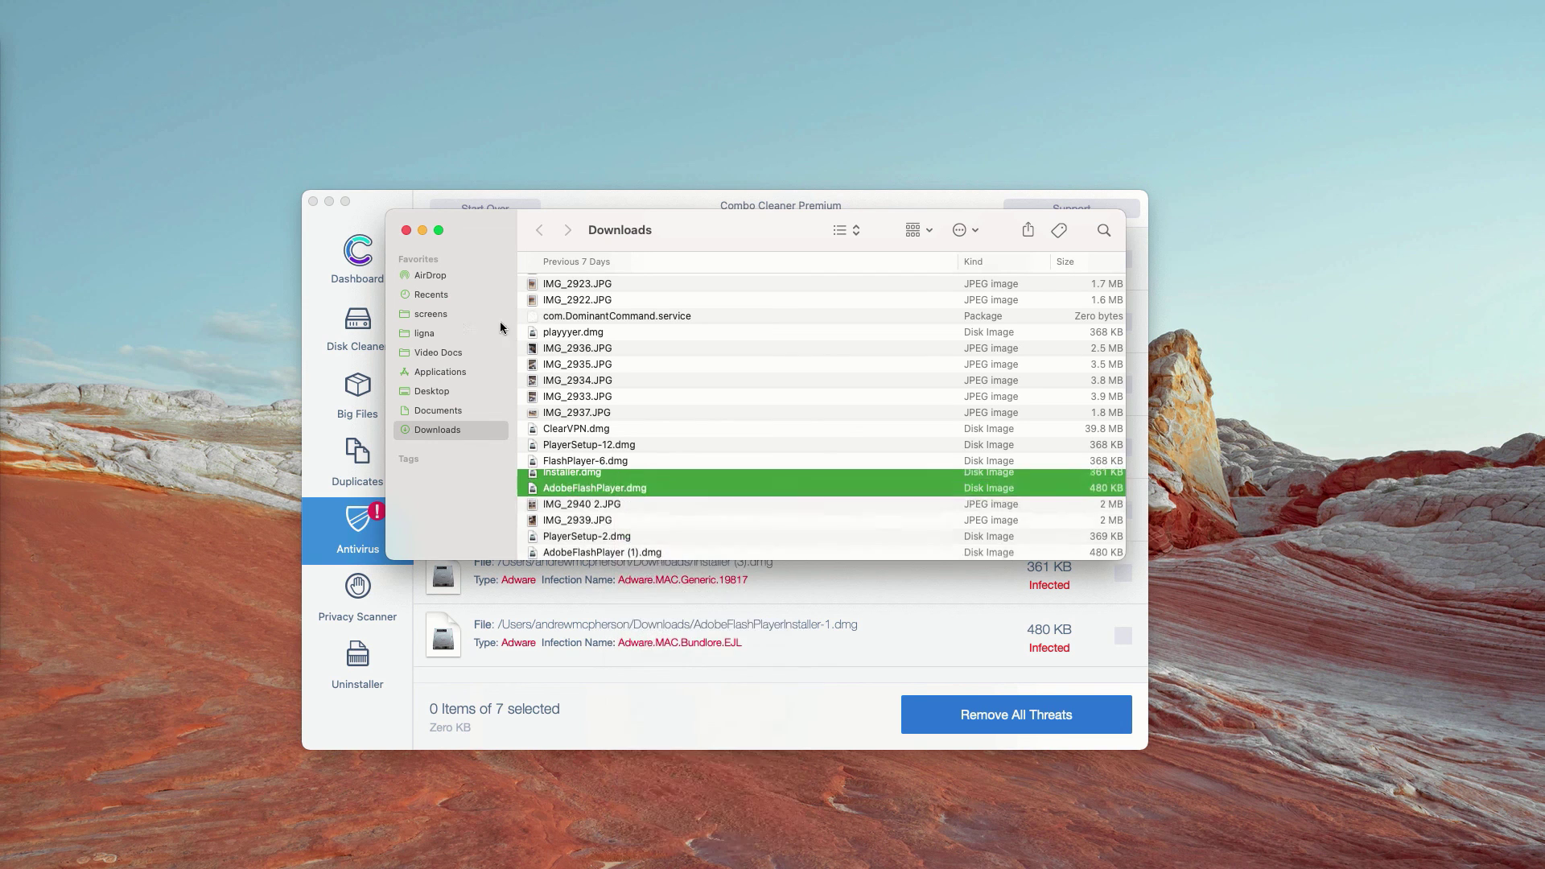
pyautogui.click(406, 230)
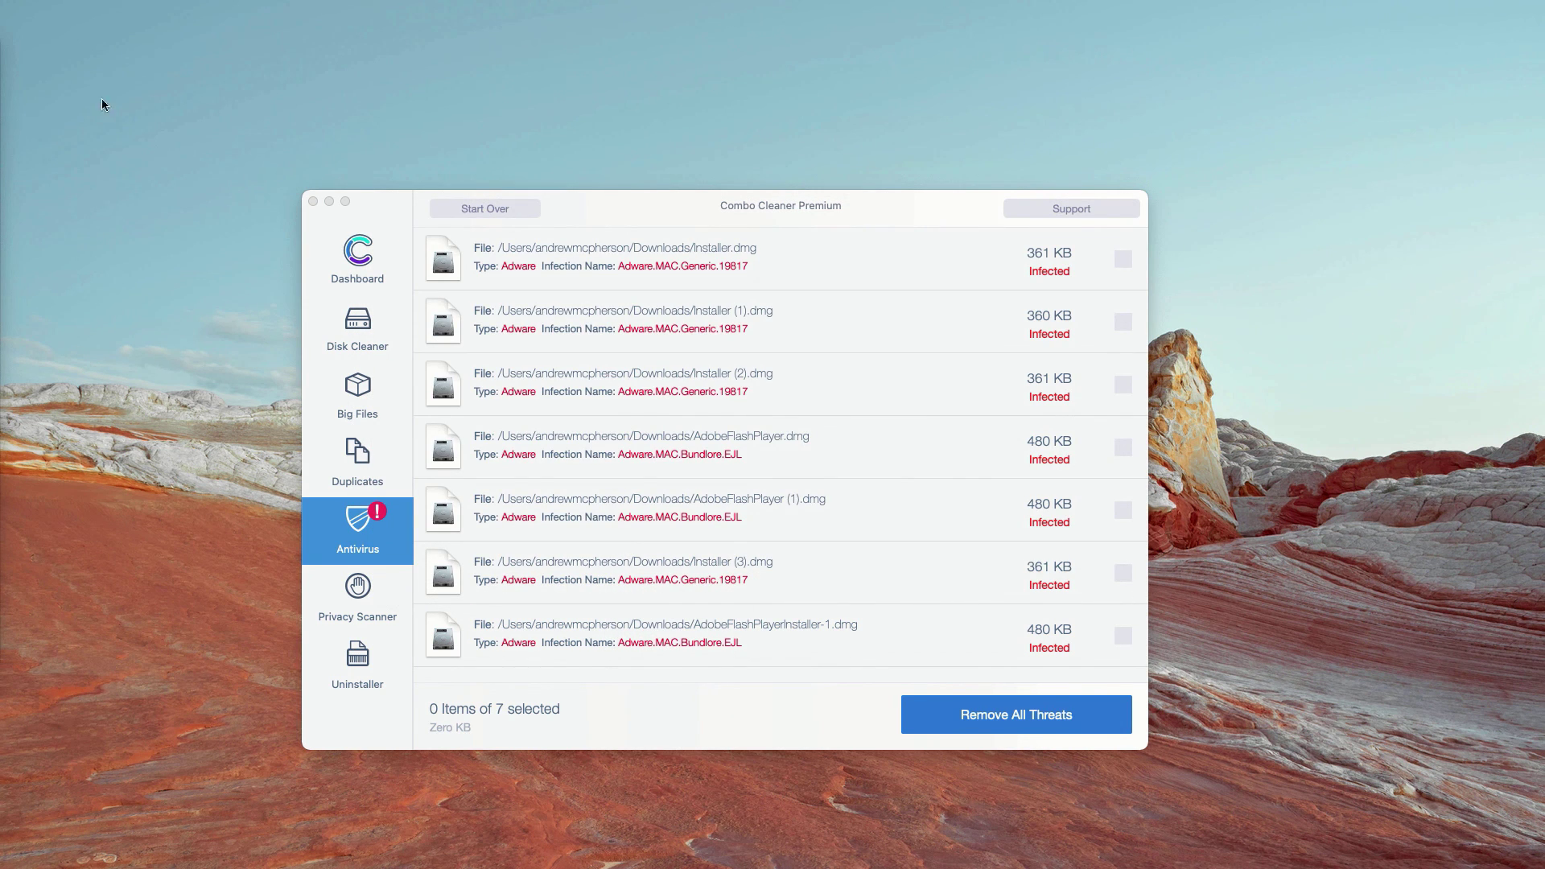
# Reveal Installer (1).dmg in Downloads, move it to the Trash, and close Finder
pyautogui.moveTo(991, 331)
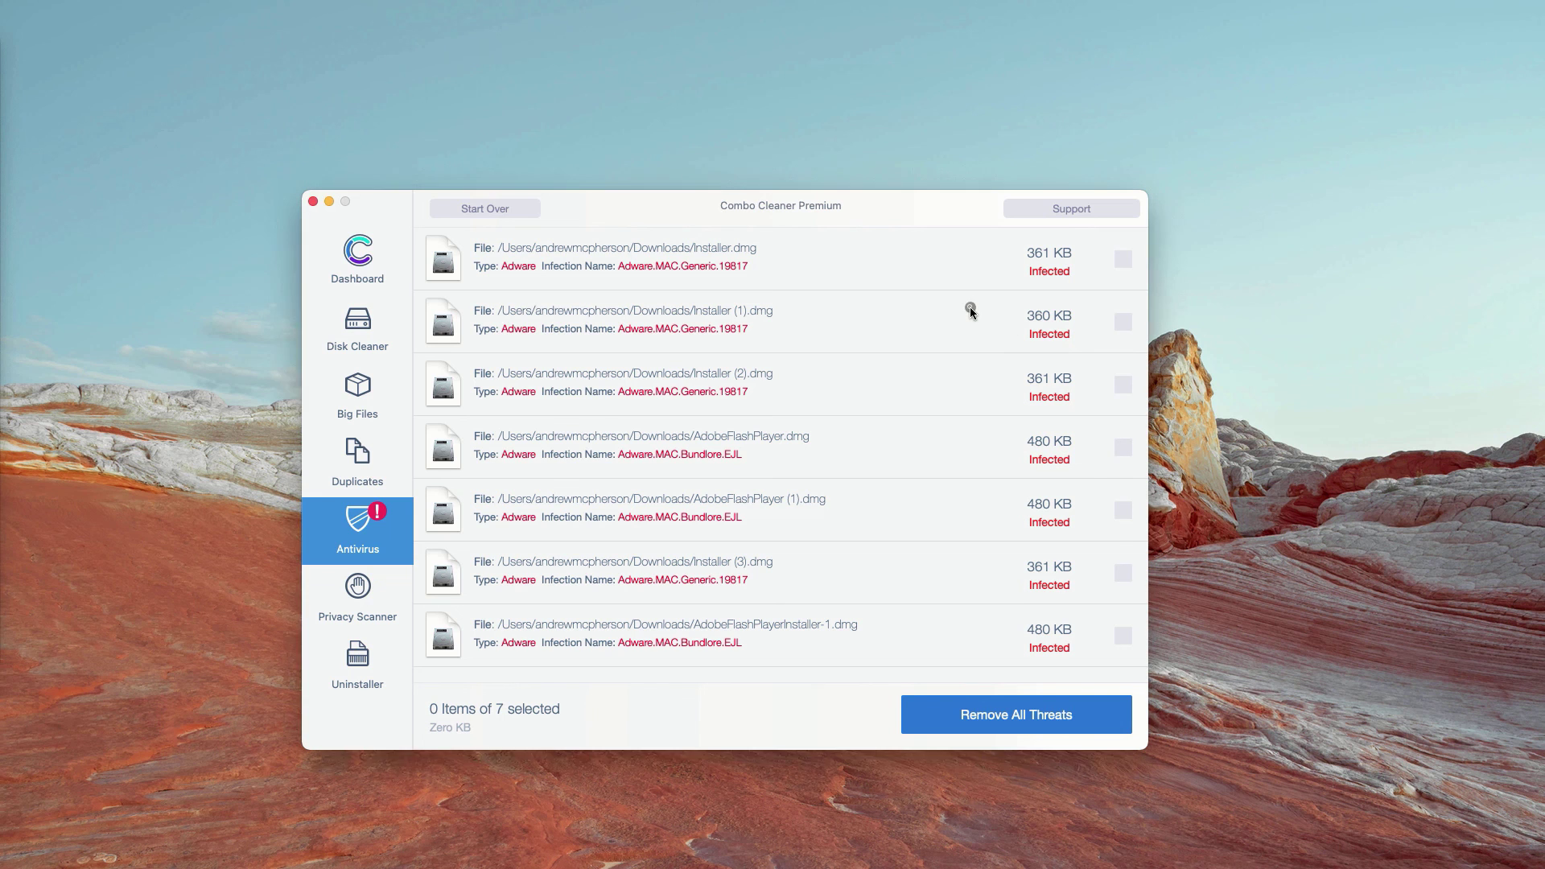
pyautogui.click(969, 308)
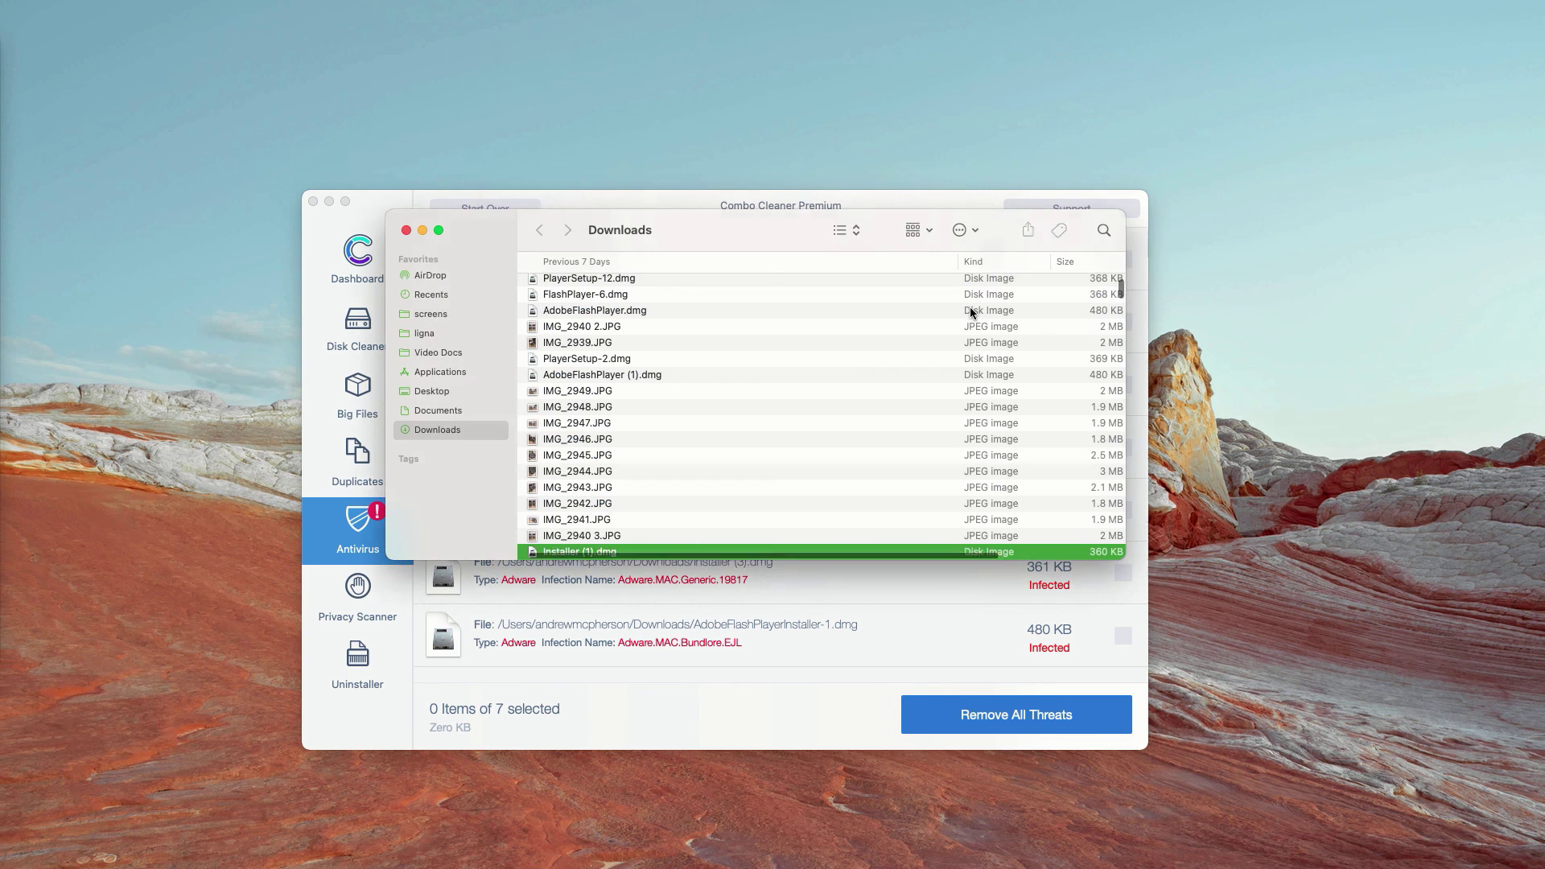
pyautogui.rightClick(757, 550)
pyautogui.click(794, 551)
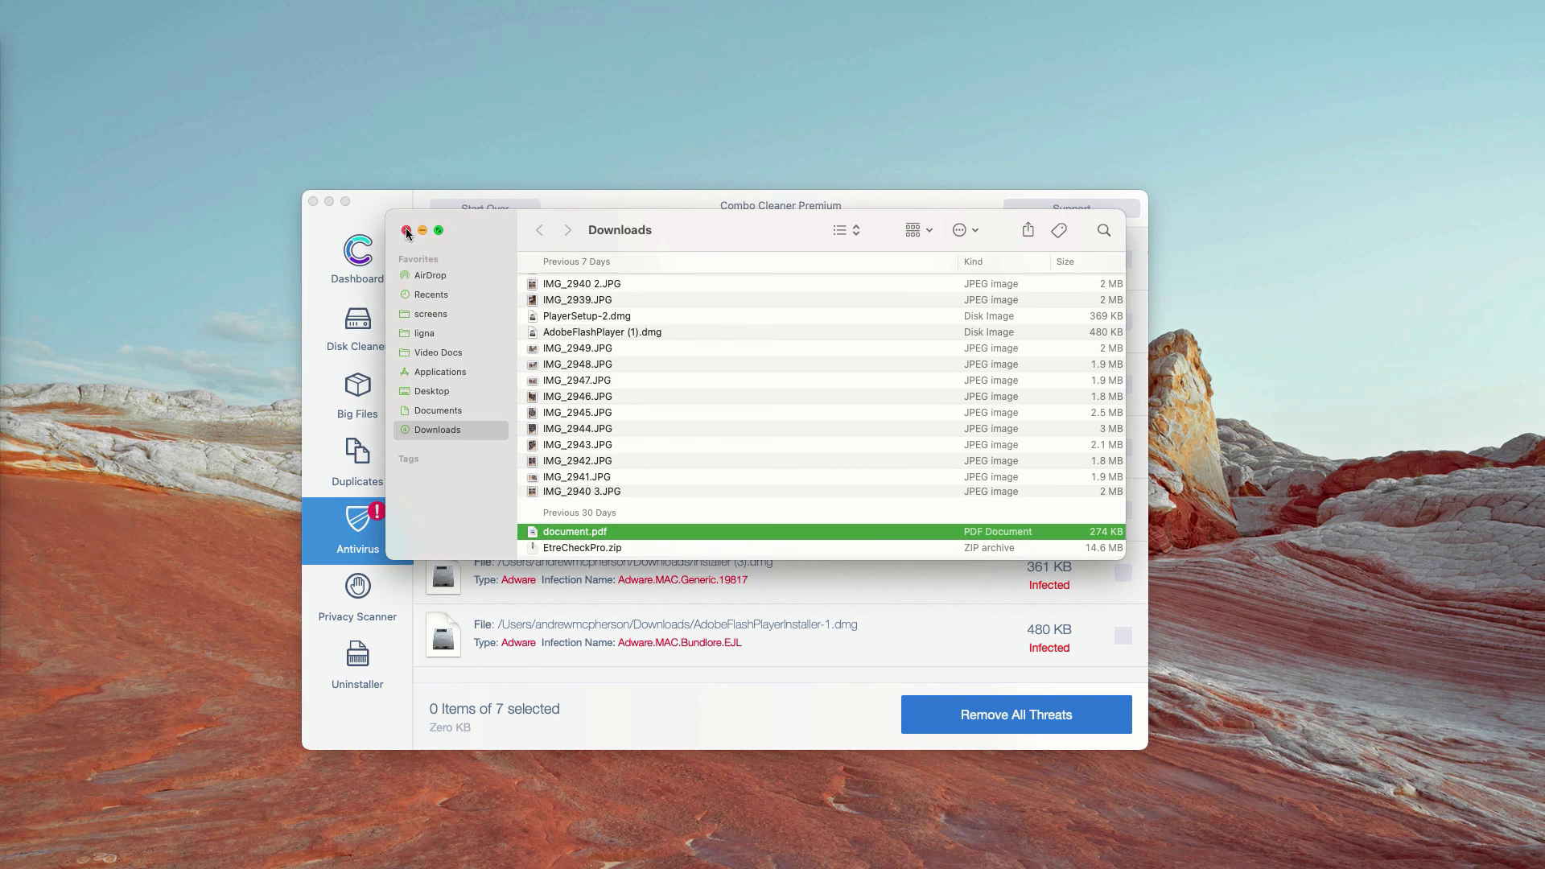
pyautogui.click(404, 231)
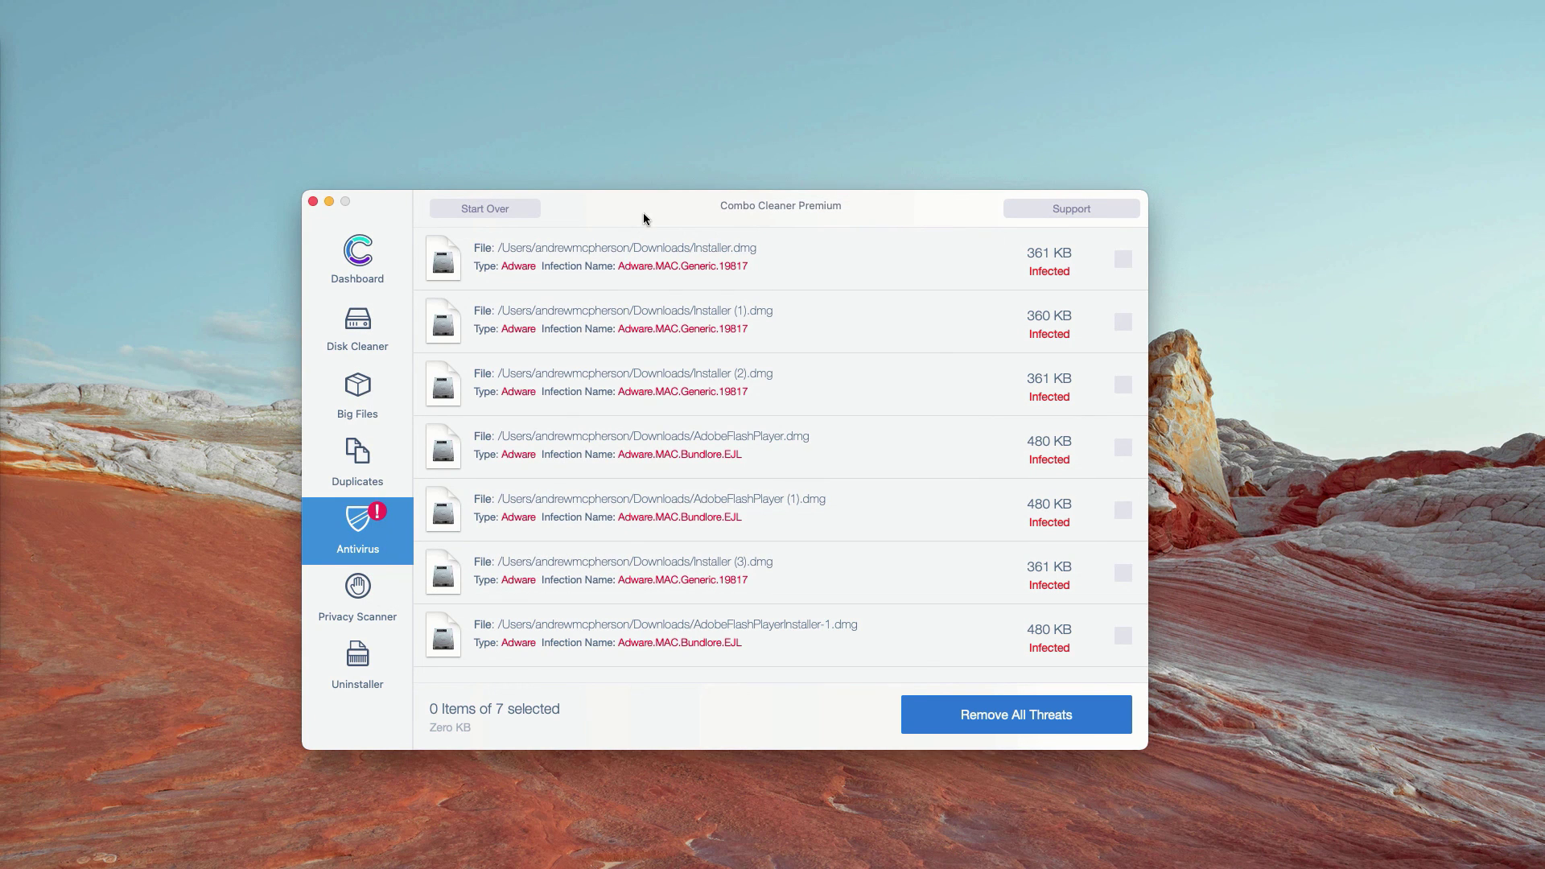